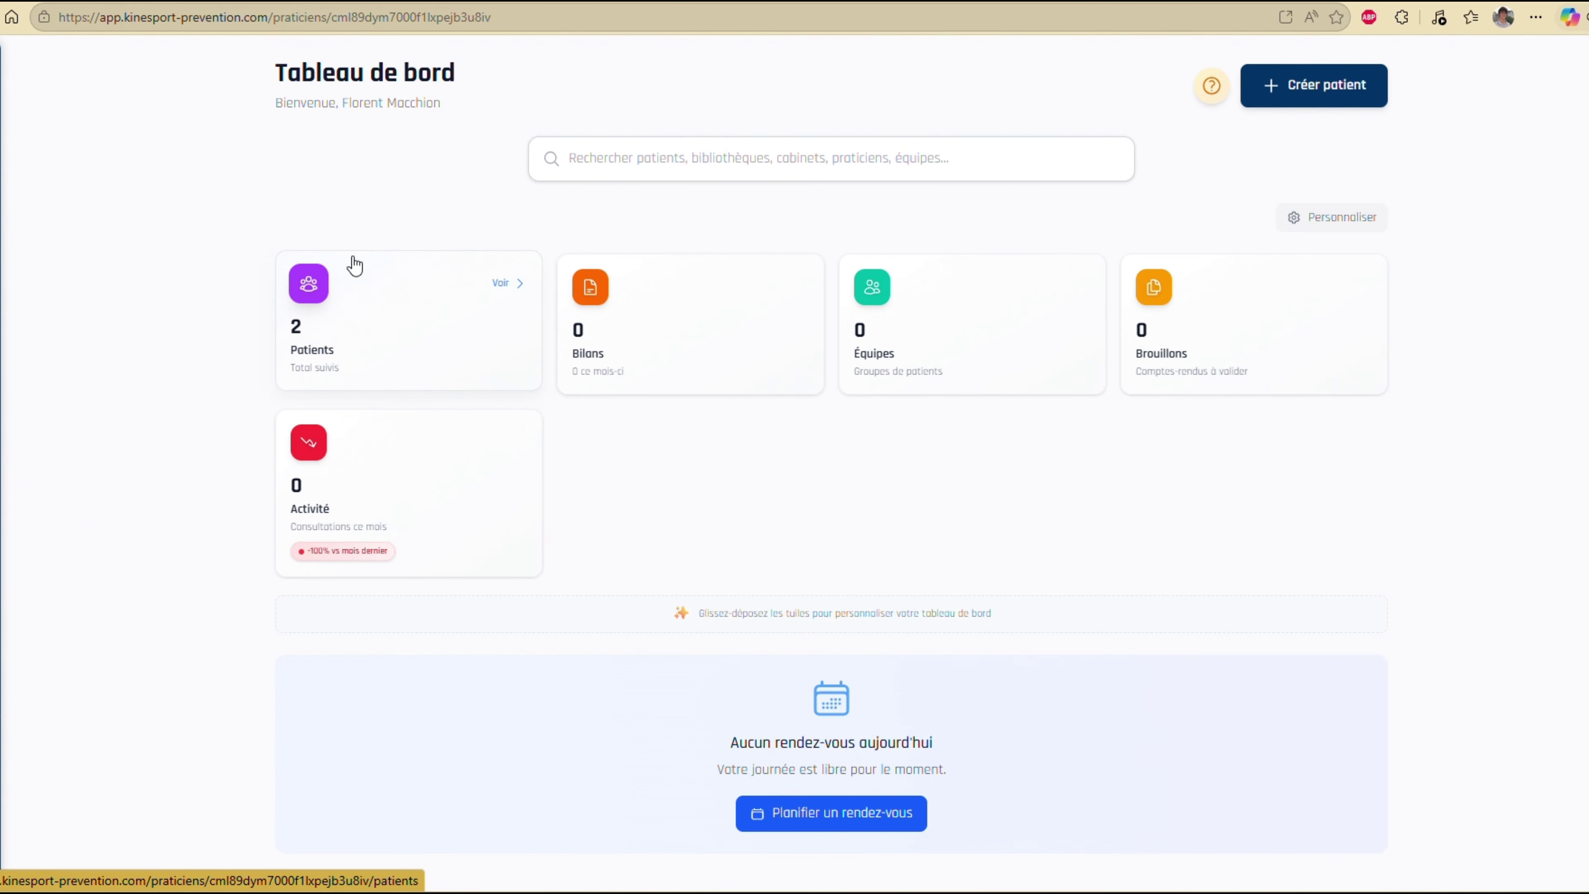
- View the patient list from the dashboard, and return to the dashboard
{"action": "left_click", "coordinate": [424, 359]}
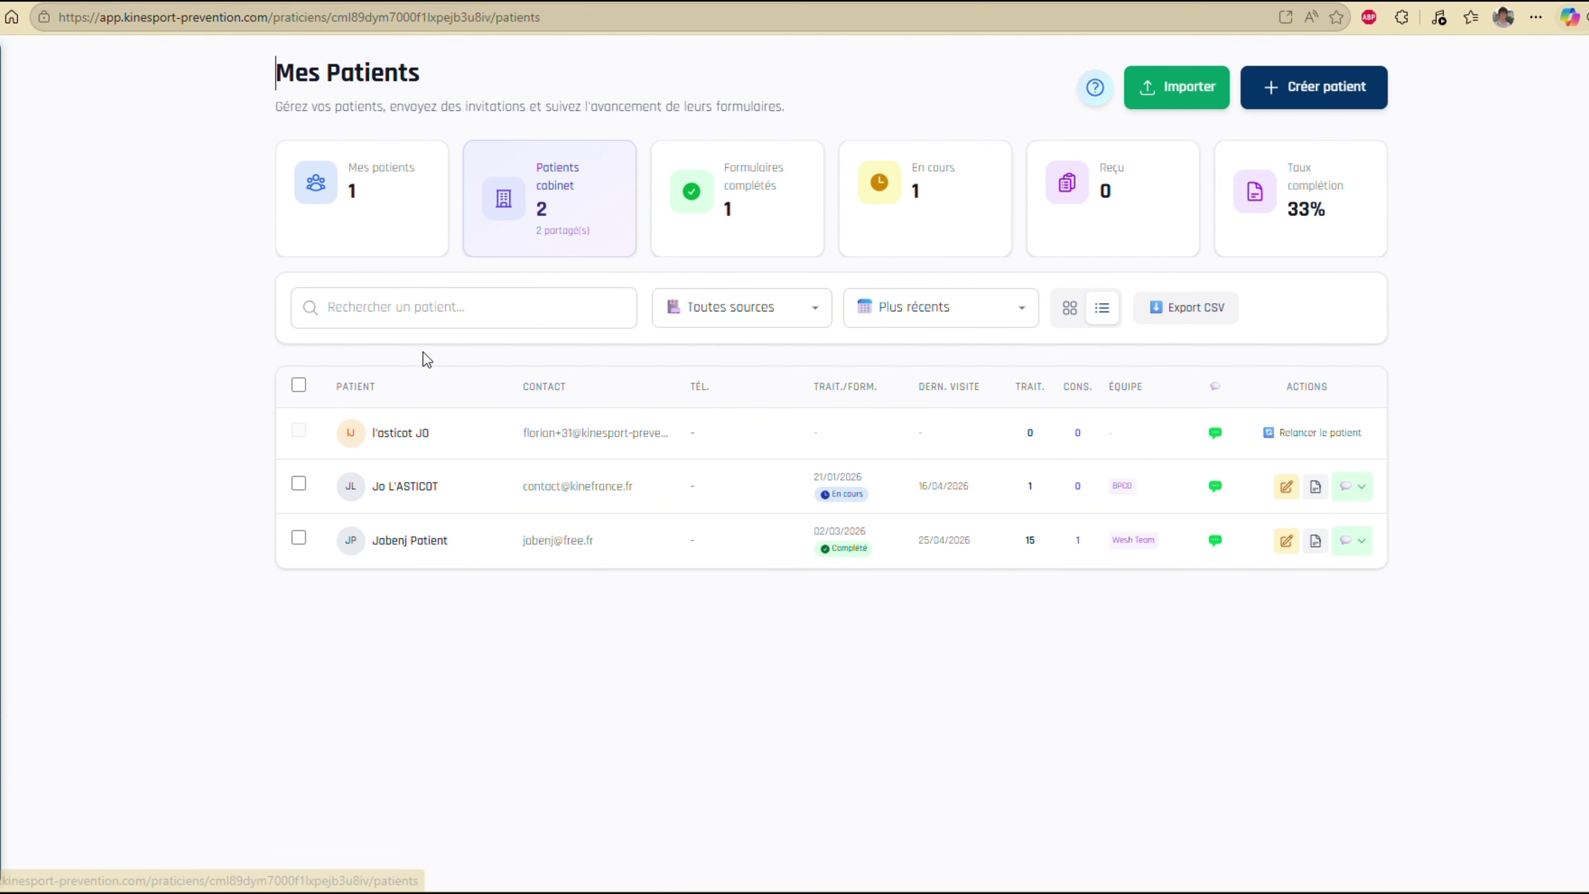
{"action": "key", "text": "alt+Left"}
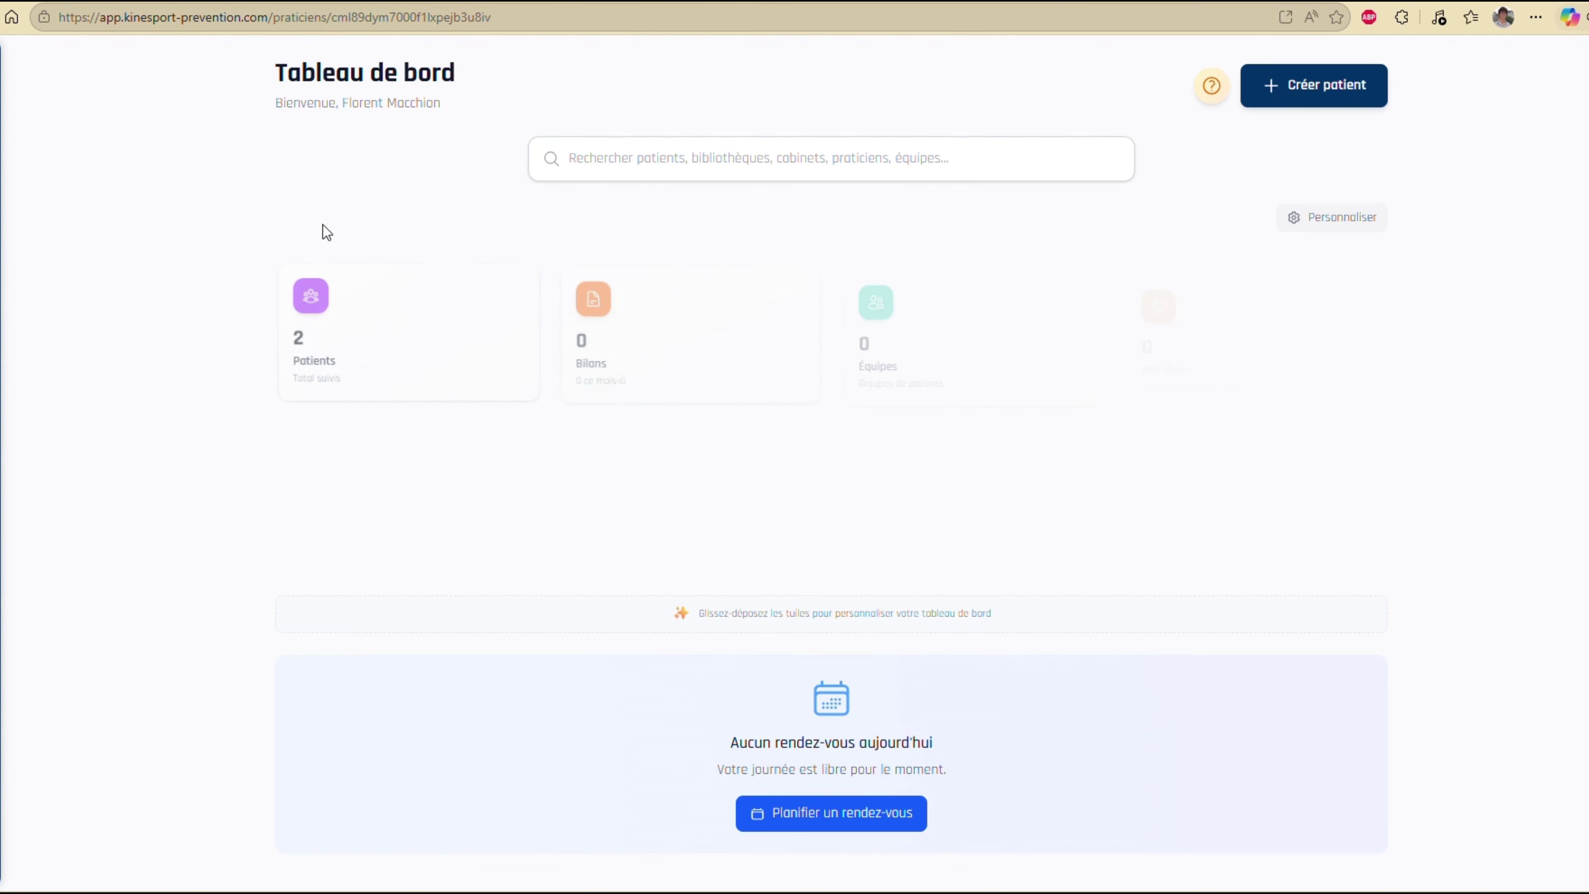
- Open the new-patient form and examine its identity and contact fields and the invitation link for sending by e-mail
{"action": "left_click", "coordinate": [1316, 88]}
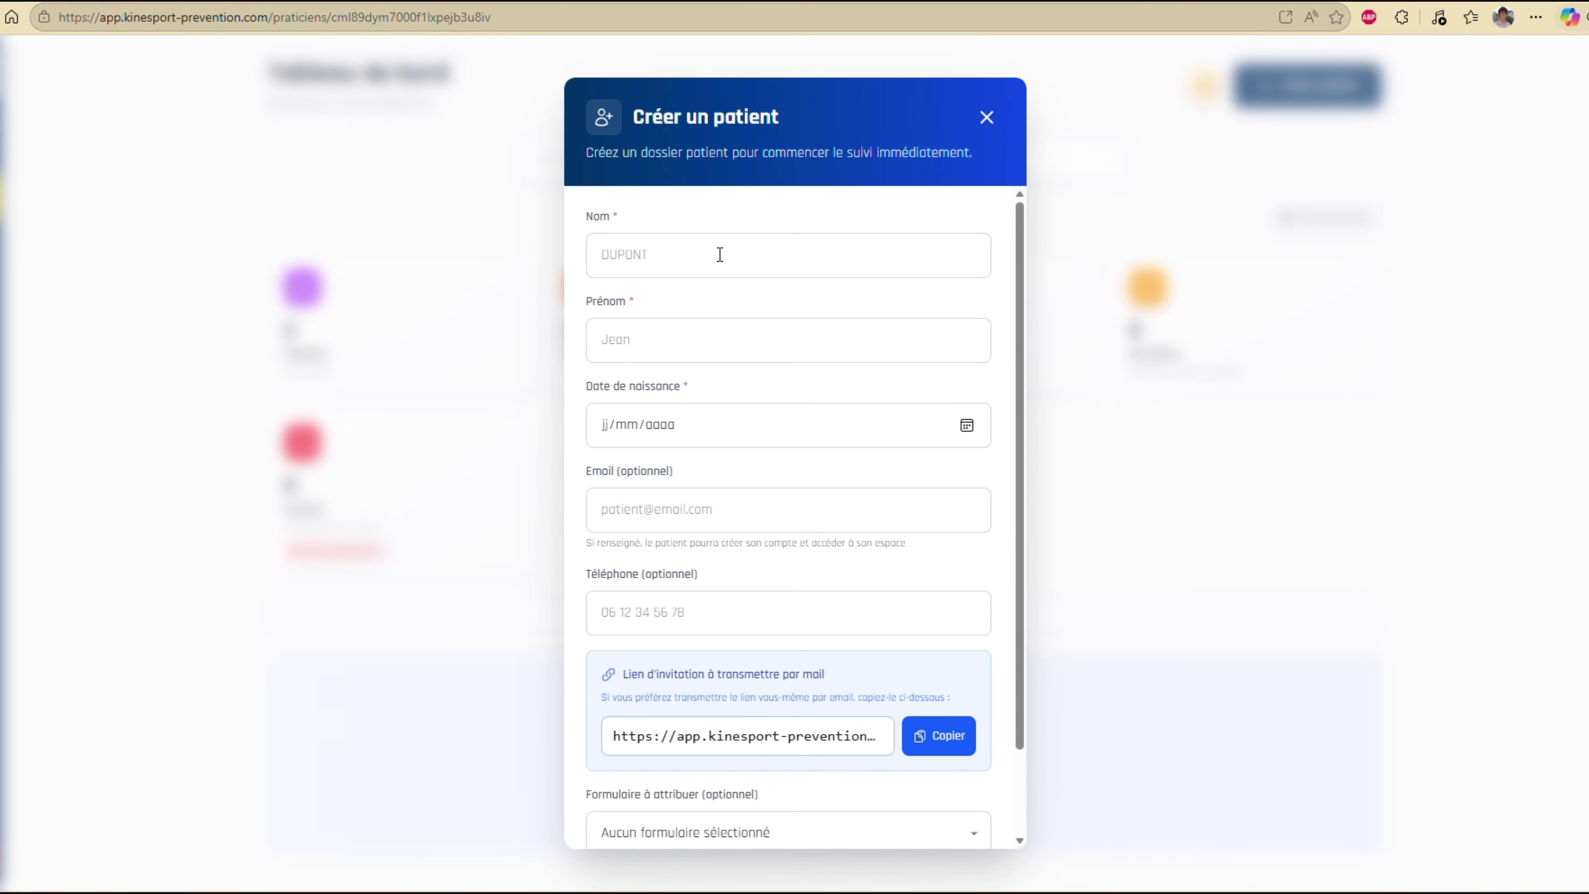
{"action": "left_click", "coordinate": [720, 254]}
{"action": "key", "text": "Tab"}
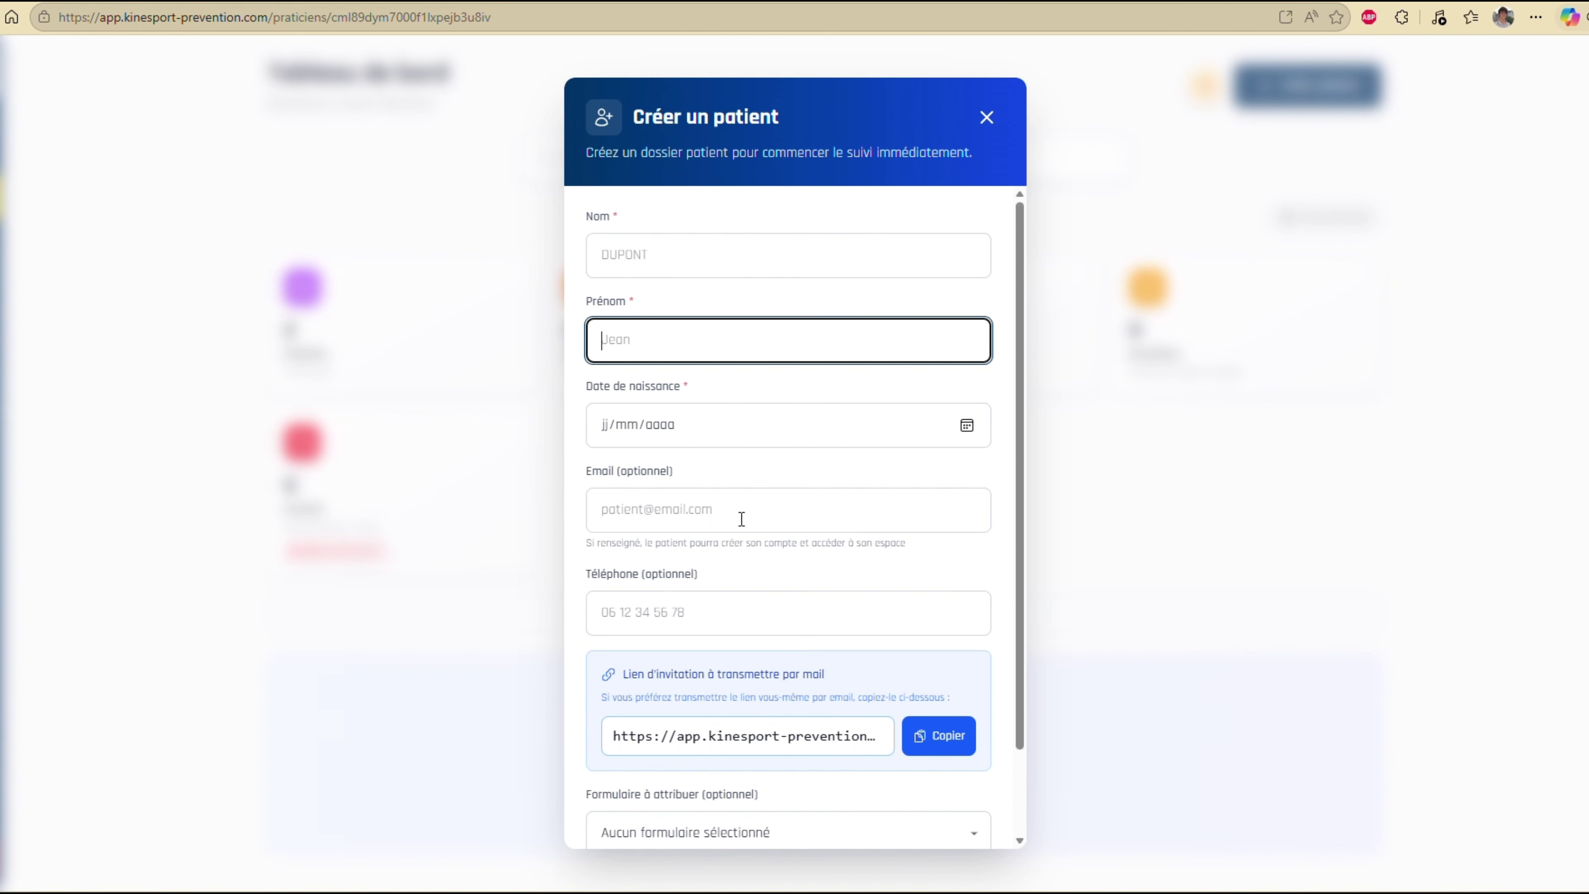
{"action": "scroll", "coordinate": [753, 514], "scroll_direction": "down", "scroll_amount": 2}
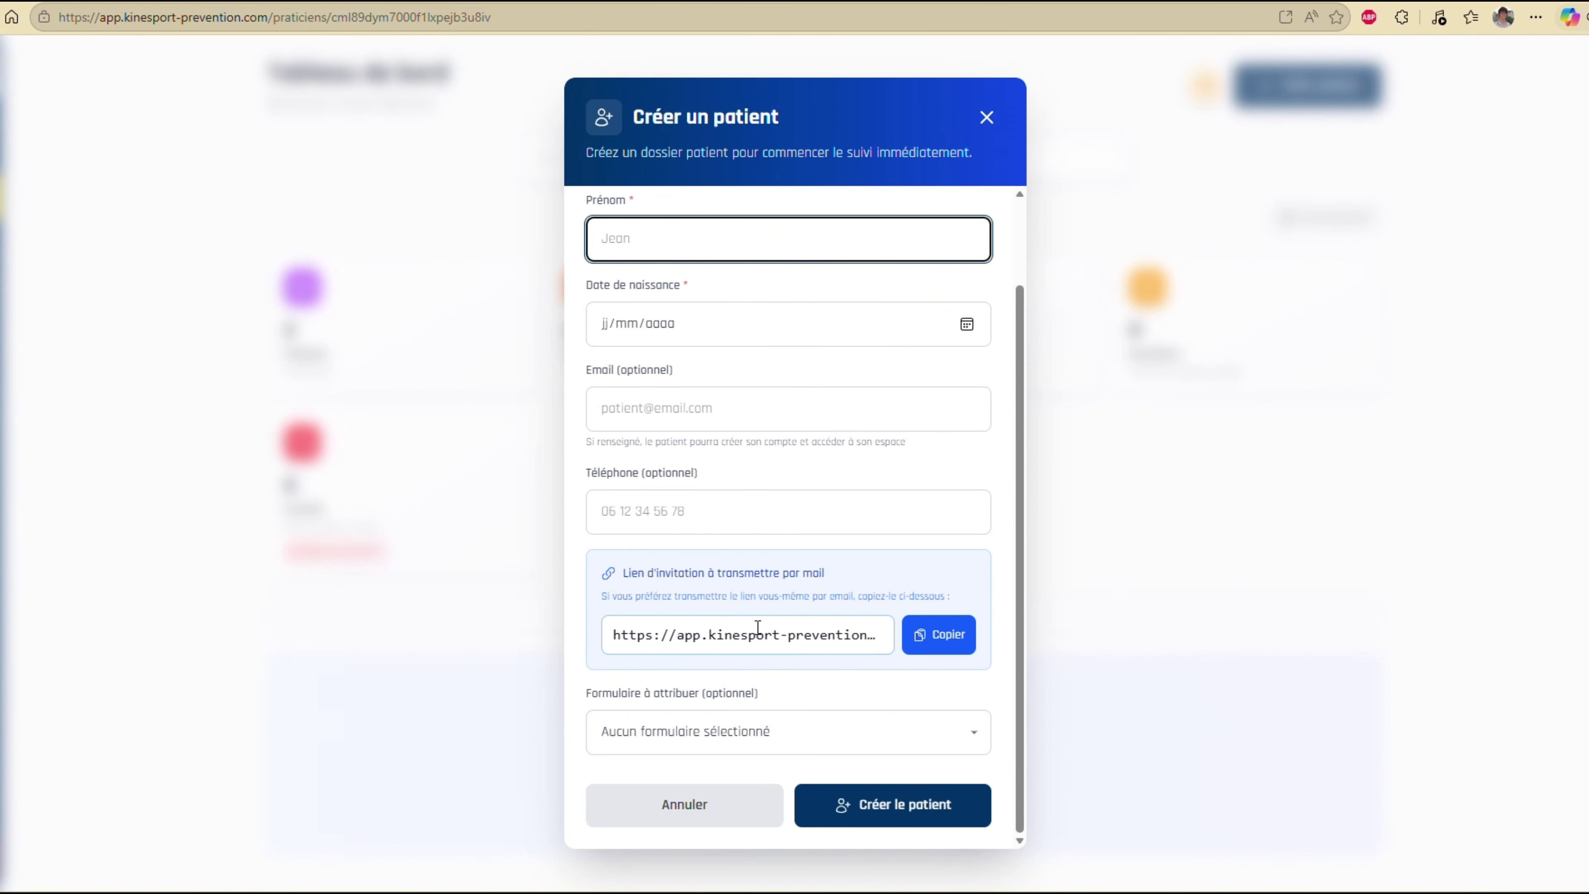
{"action": "left_click_drag", "start_coordinate": [770, 632], "coordinate": [607, 637]}
{"action": "left_click", "coordinate": [835, 636]}
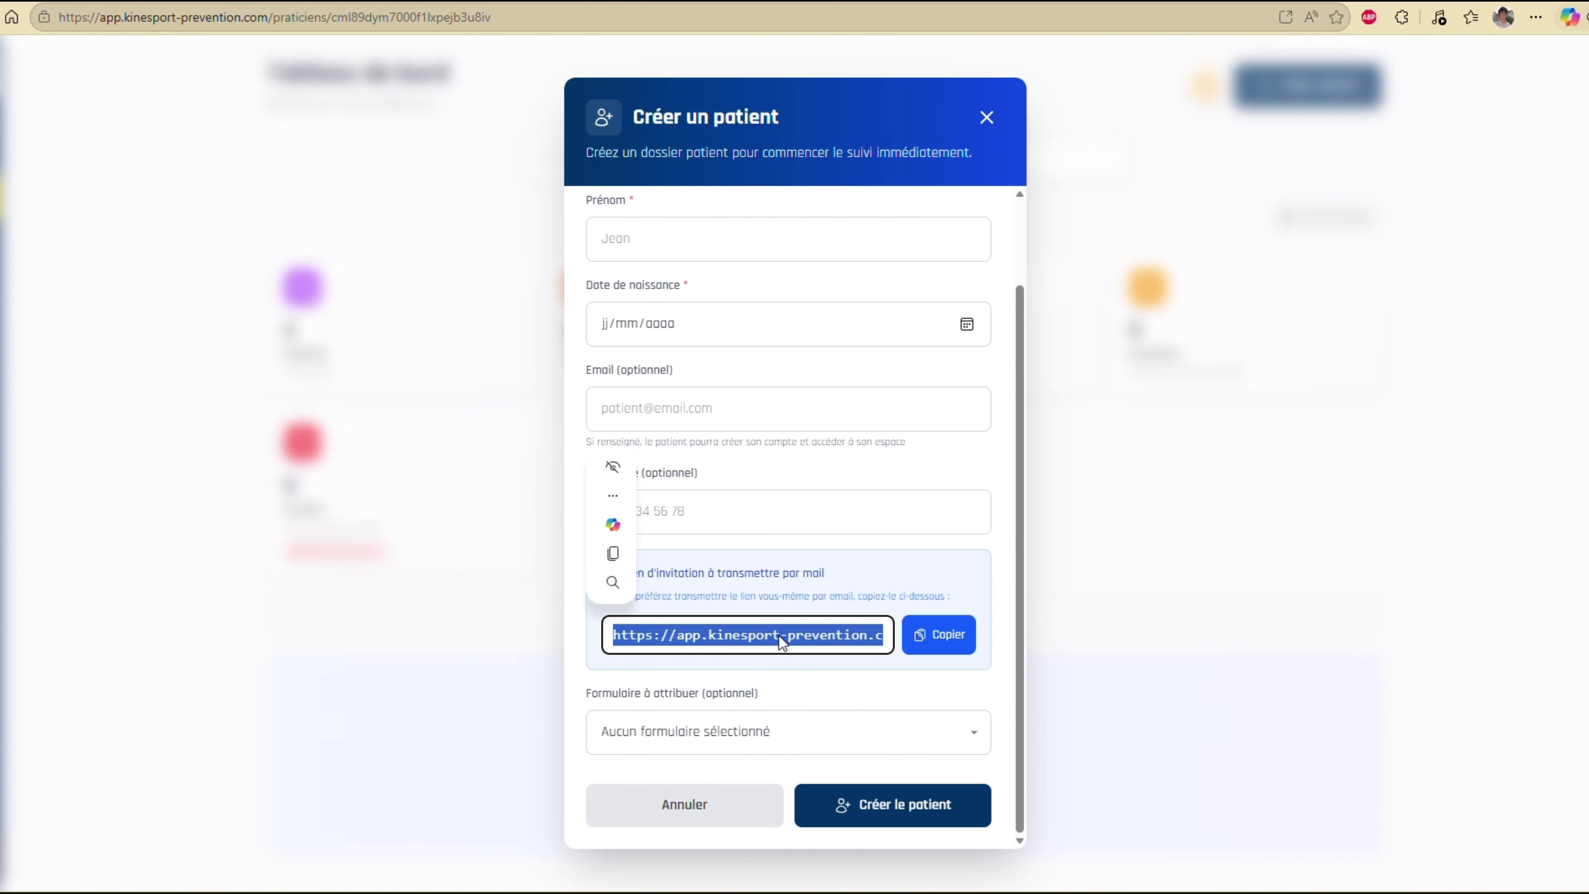
{"action": "left_click_drag", "start_coordinate": [777, 635], "coordinate": [887, 635]}
{"action": "left_click", "coordinate": [867, 637]}
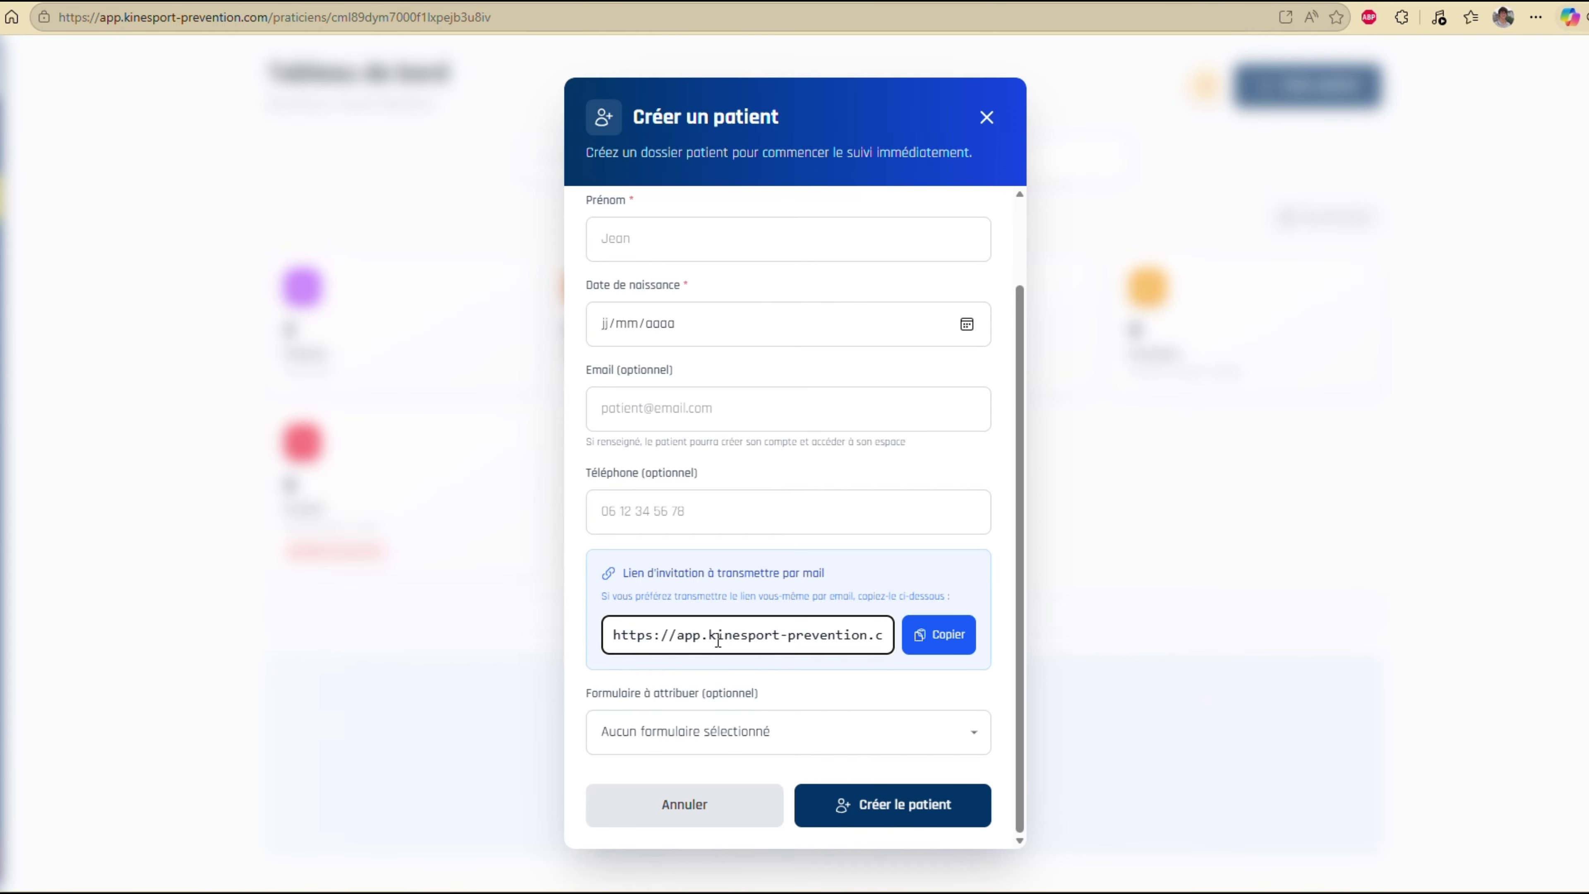
- Choose "Questionnaire patient – Pré-consultation (général) (Anamnèse)" as the form to assign, and close the new-patient form without creating the record
{"action": "left_click", "coordinate": [733, 732]}
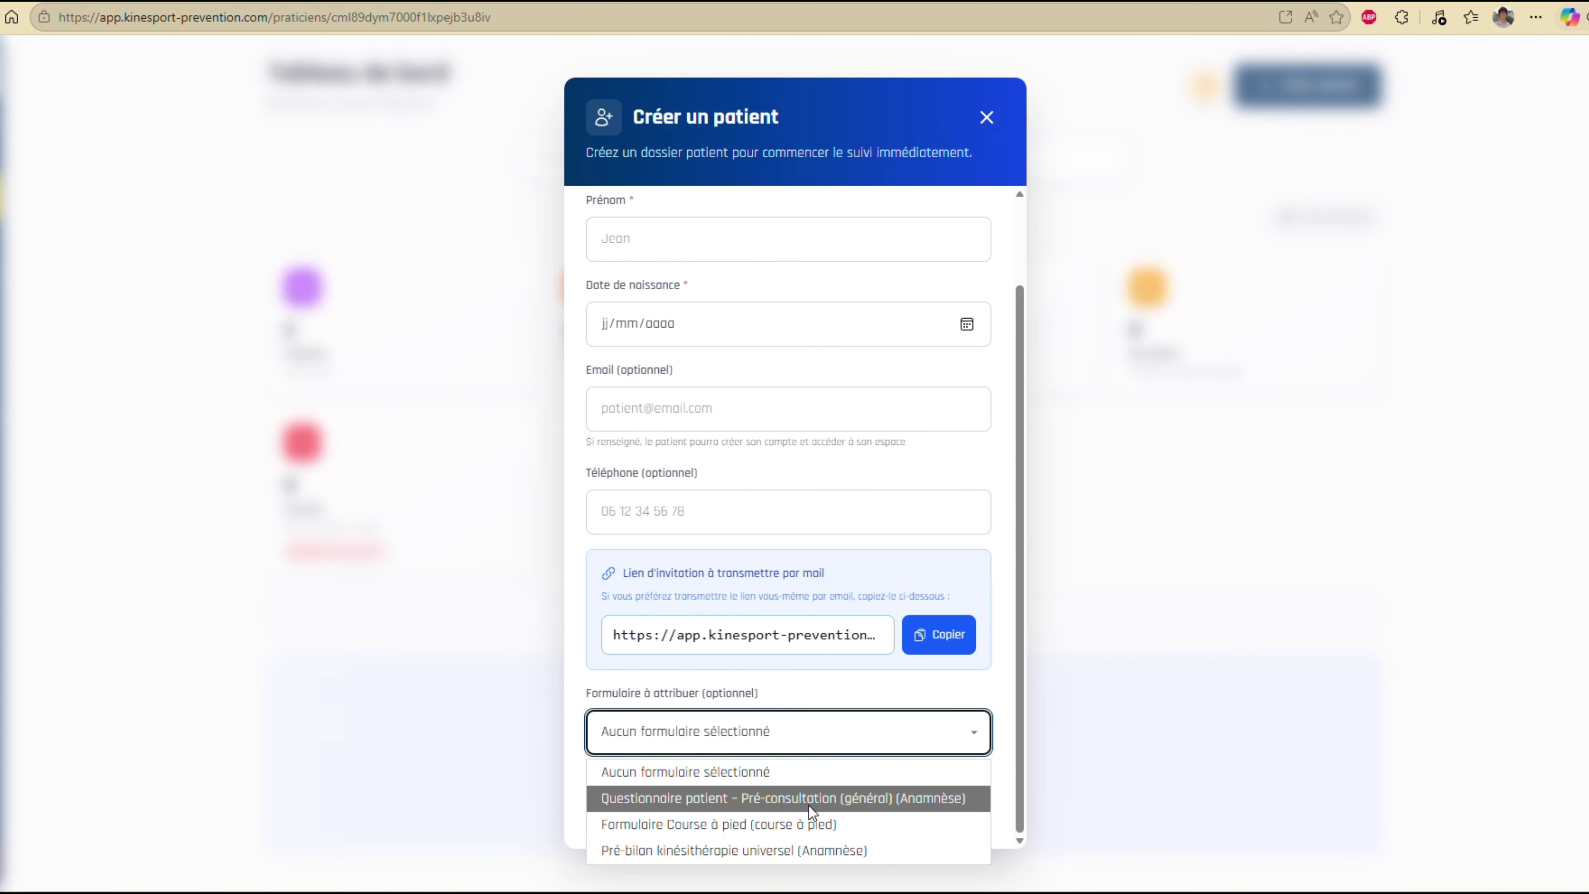
{"action": "left_click", "coordinate": [831, 801]}
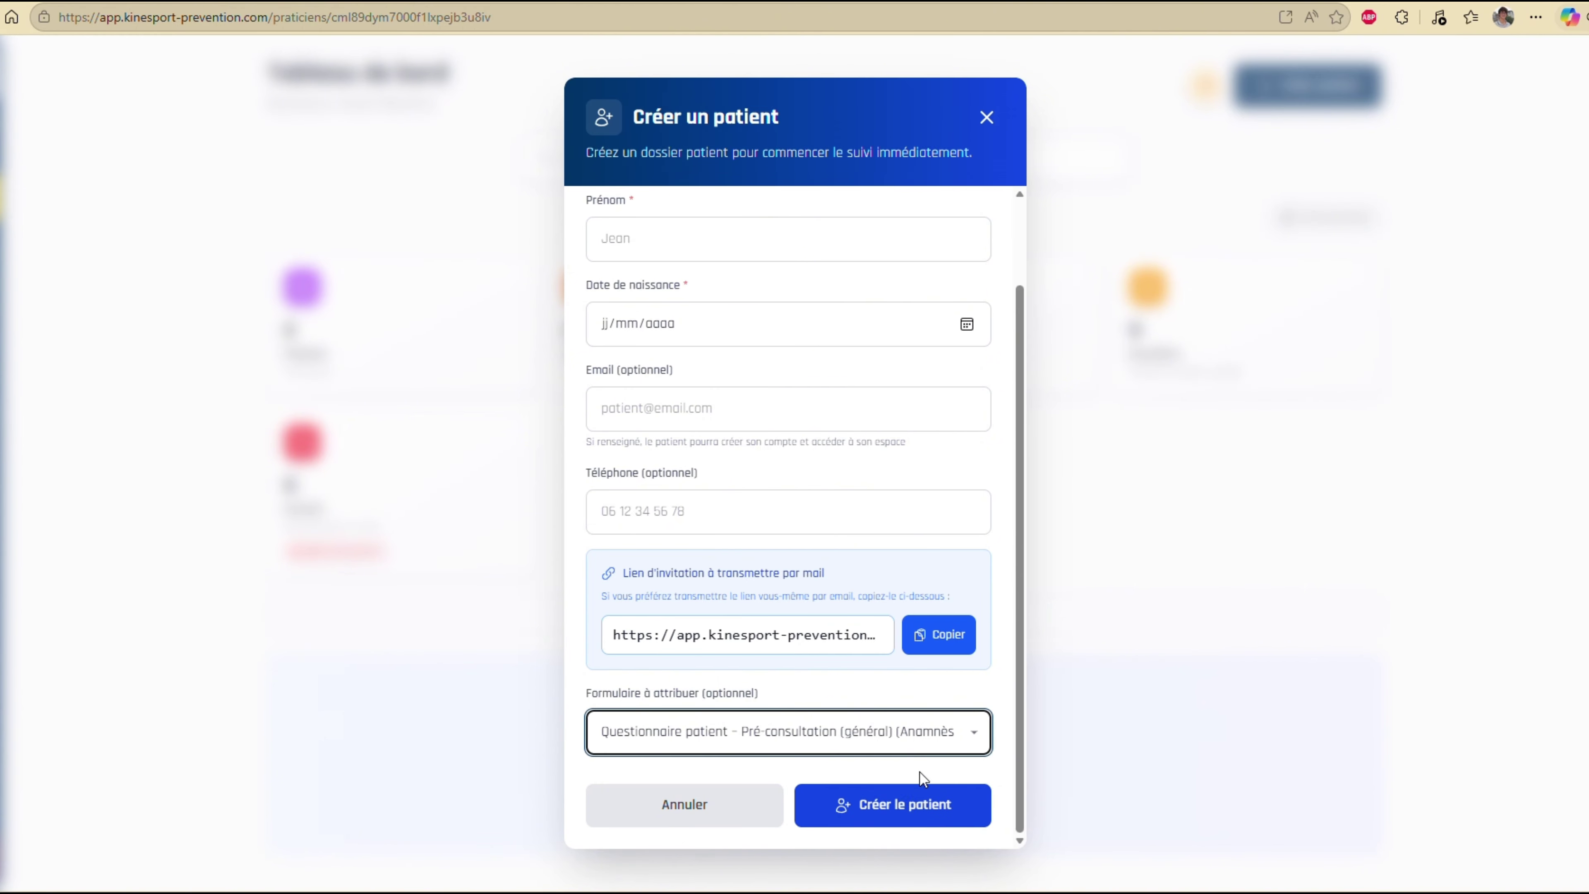
{"action": "left_click", "coordinate": [987, 117]}
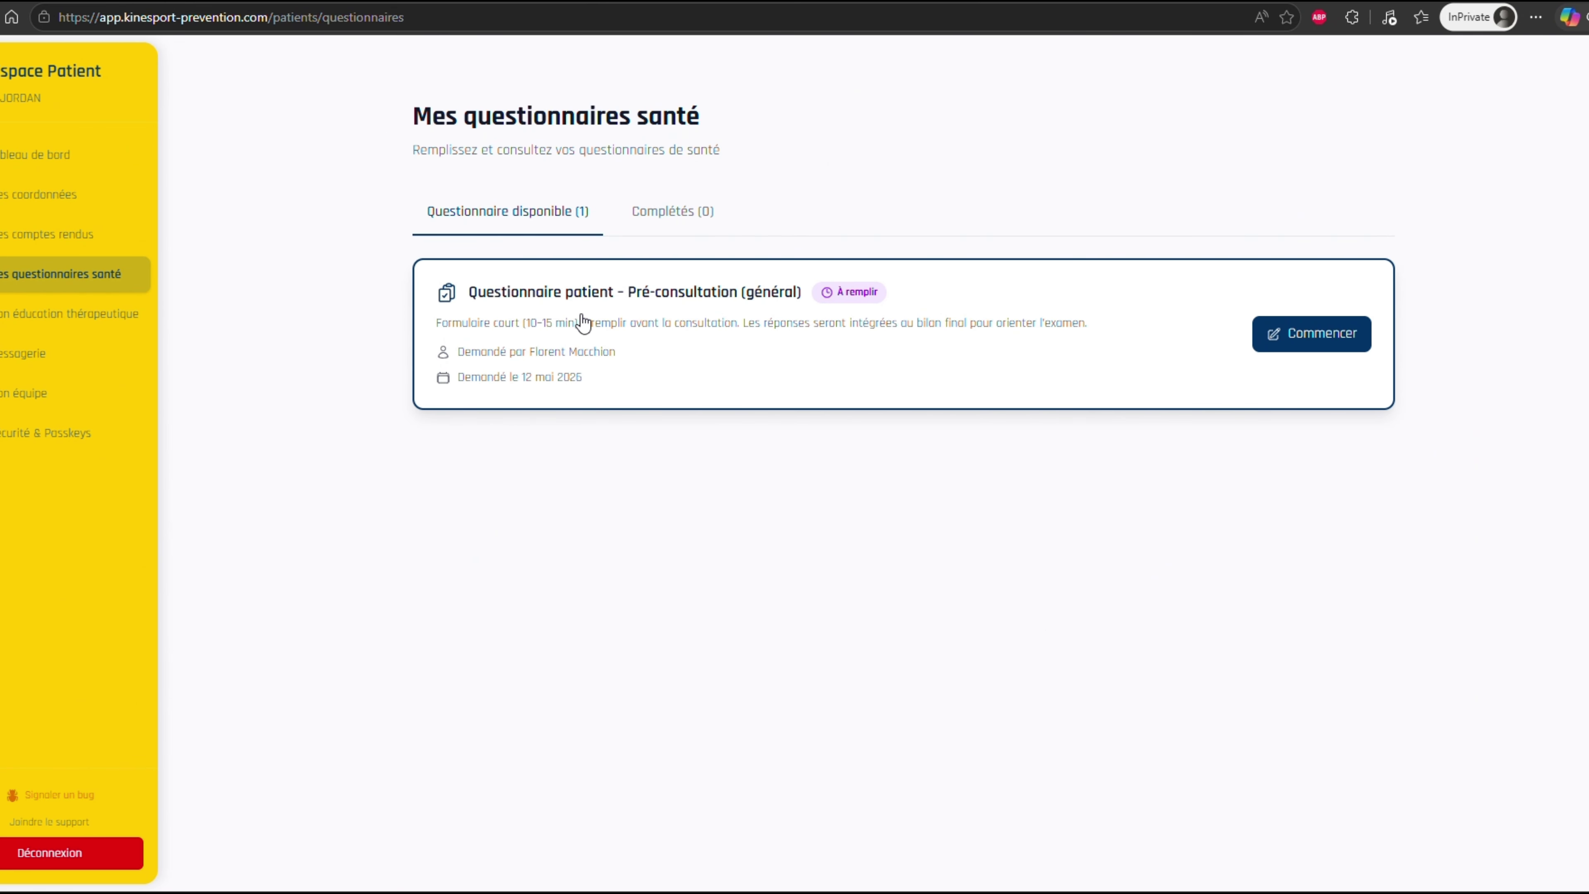
- Start the available pre-consultation questionnaire in the patient space and enter "dthtfbrdf" as the reason for the consultation
{"action": "left_click", "coordinate": [1281, 333]}
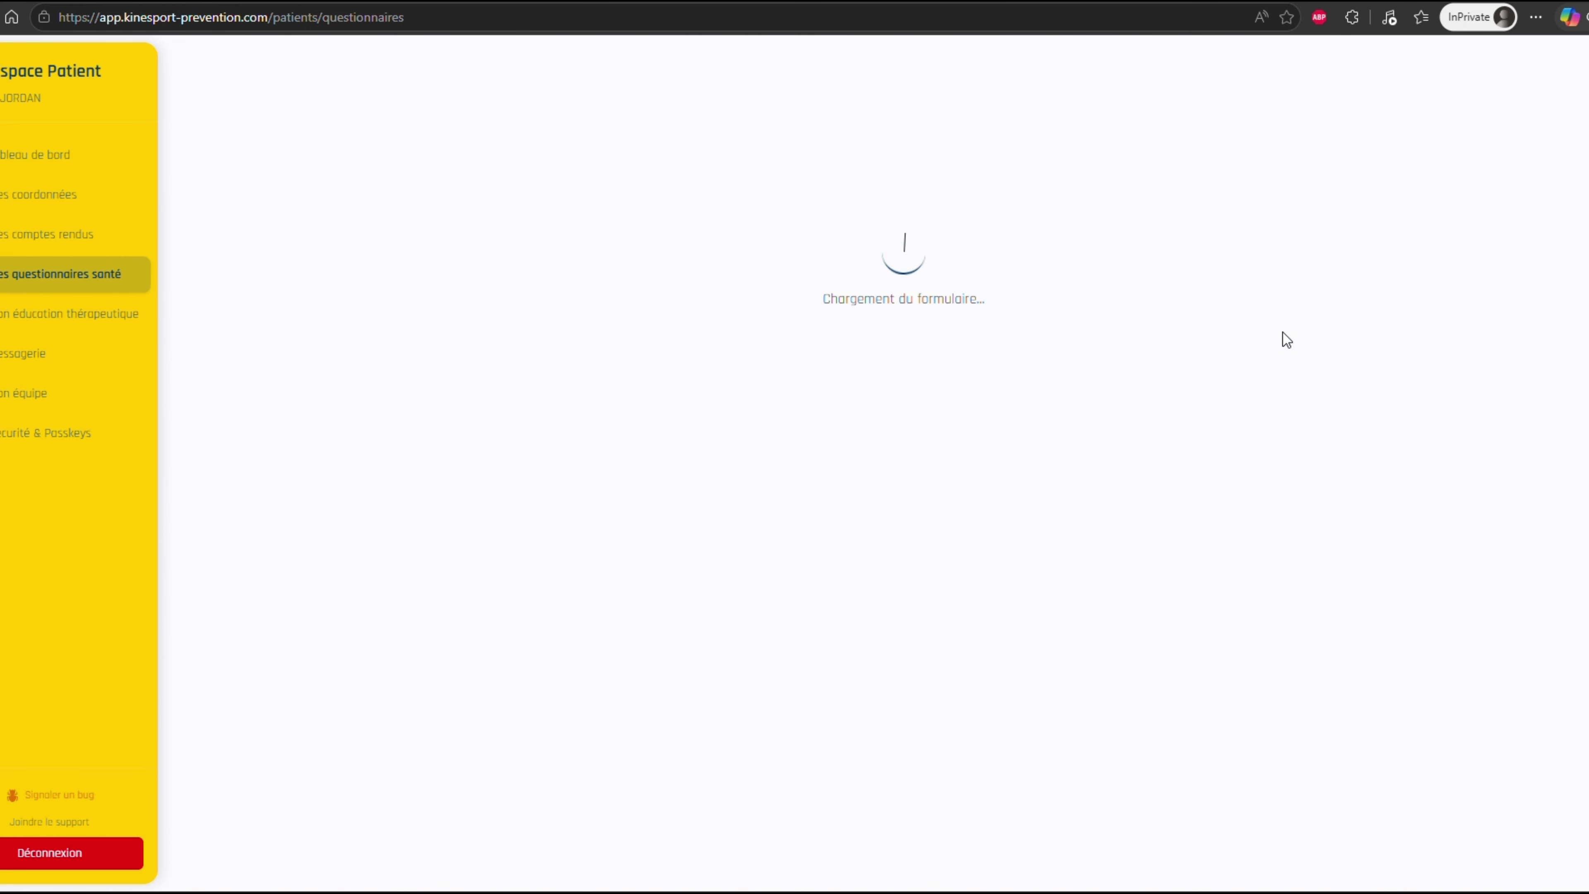
{"action": "left_click", "coordinate": [624, 684]}
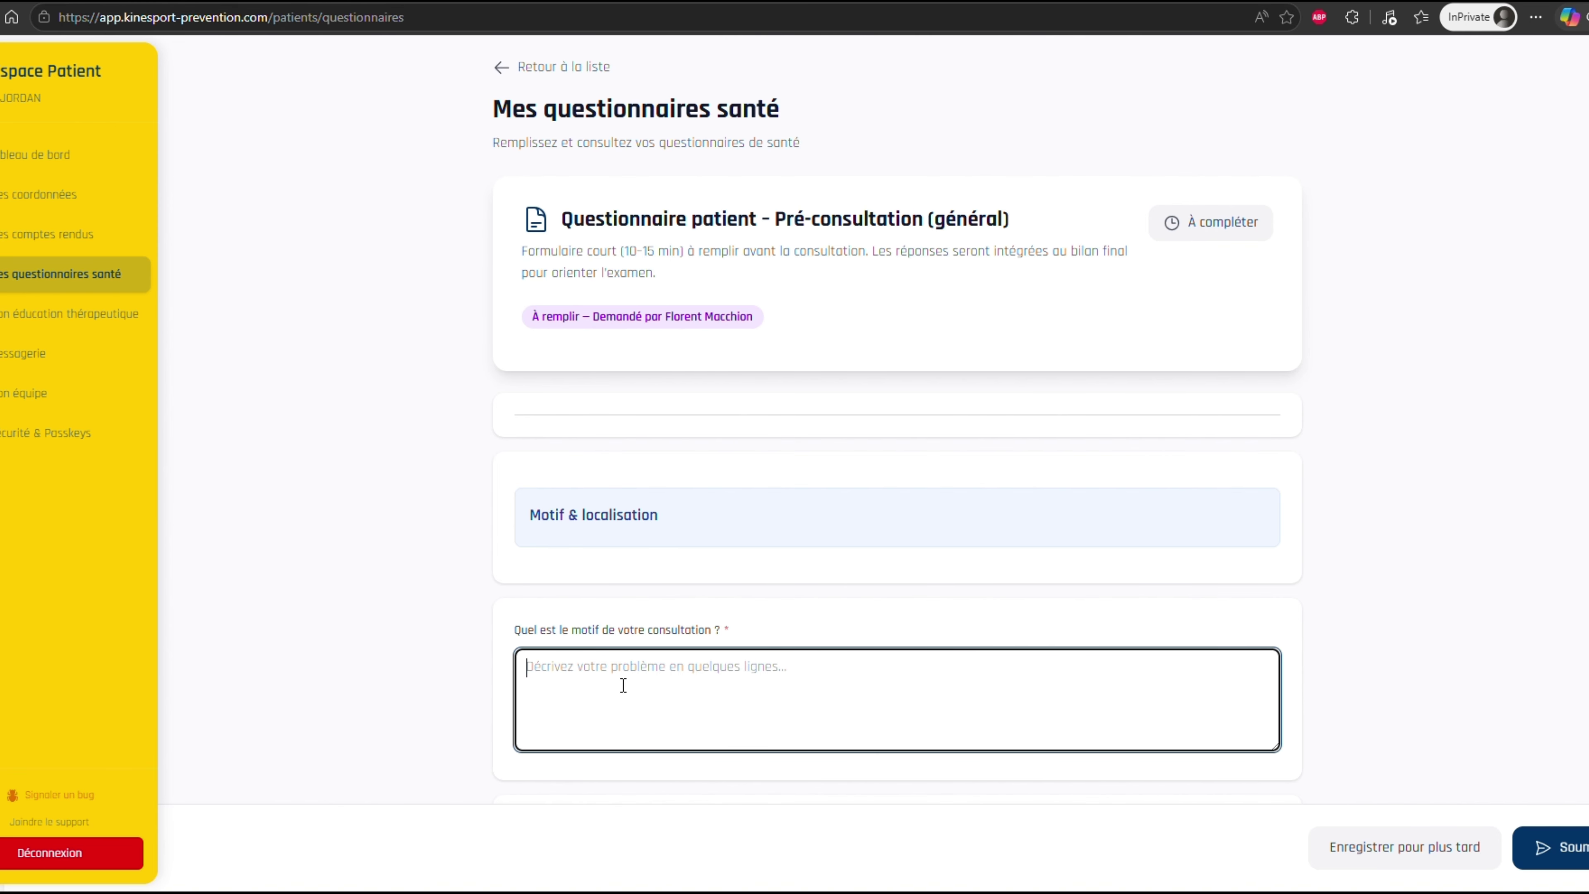
{"action": "type", "text": "dthtfbrdf"}
- Mark the pain zones Abdomen bas droit, Thorax bas droit, Thorax haut gauche and Fessier gauche on the body diagrams
{"action": "scroll", "coordinate": [684, 589], "scroll_direction": "down", "scroll_amount": 8}
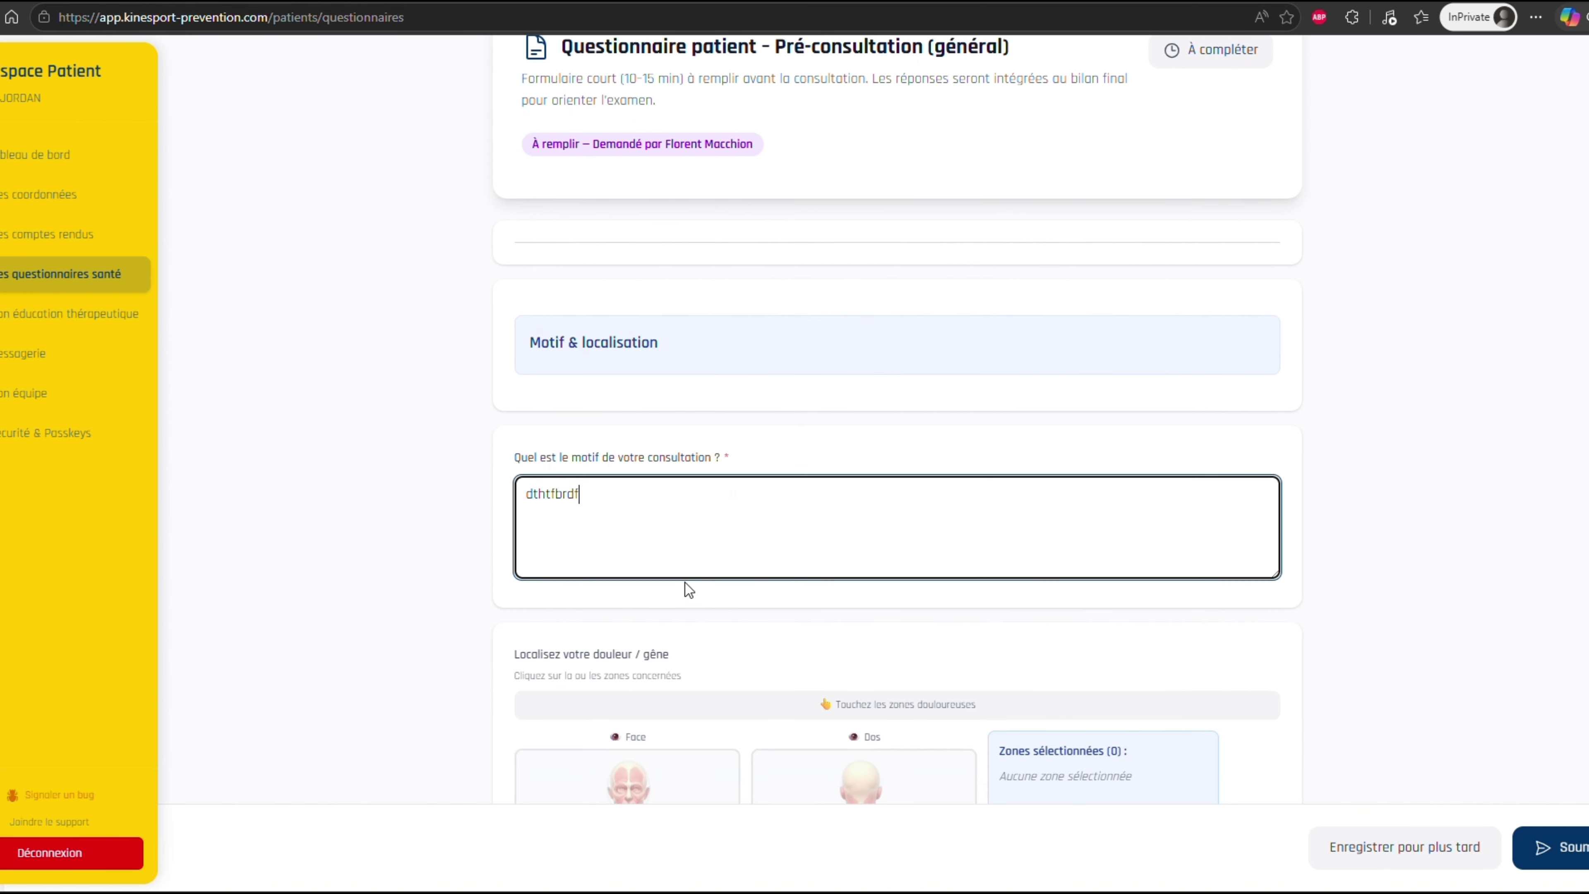
{"action": "left_click", "coordinate": [614, 577]}
{"action": "left_click", "coordinate": [610, 526]}
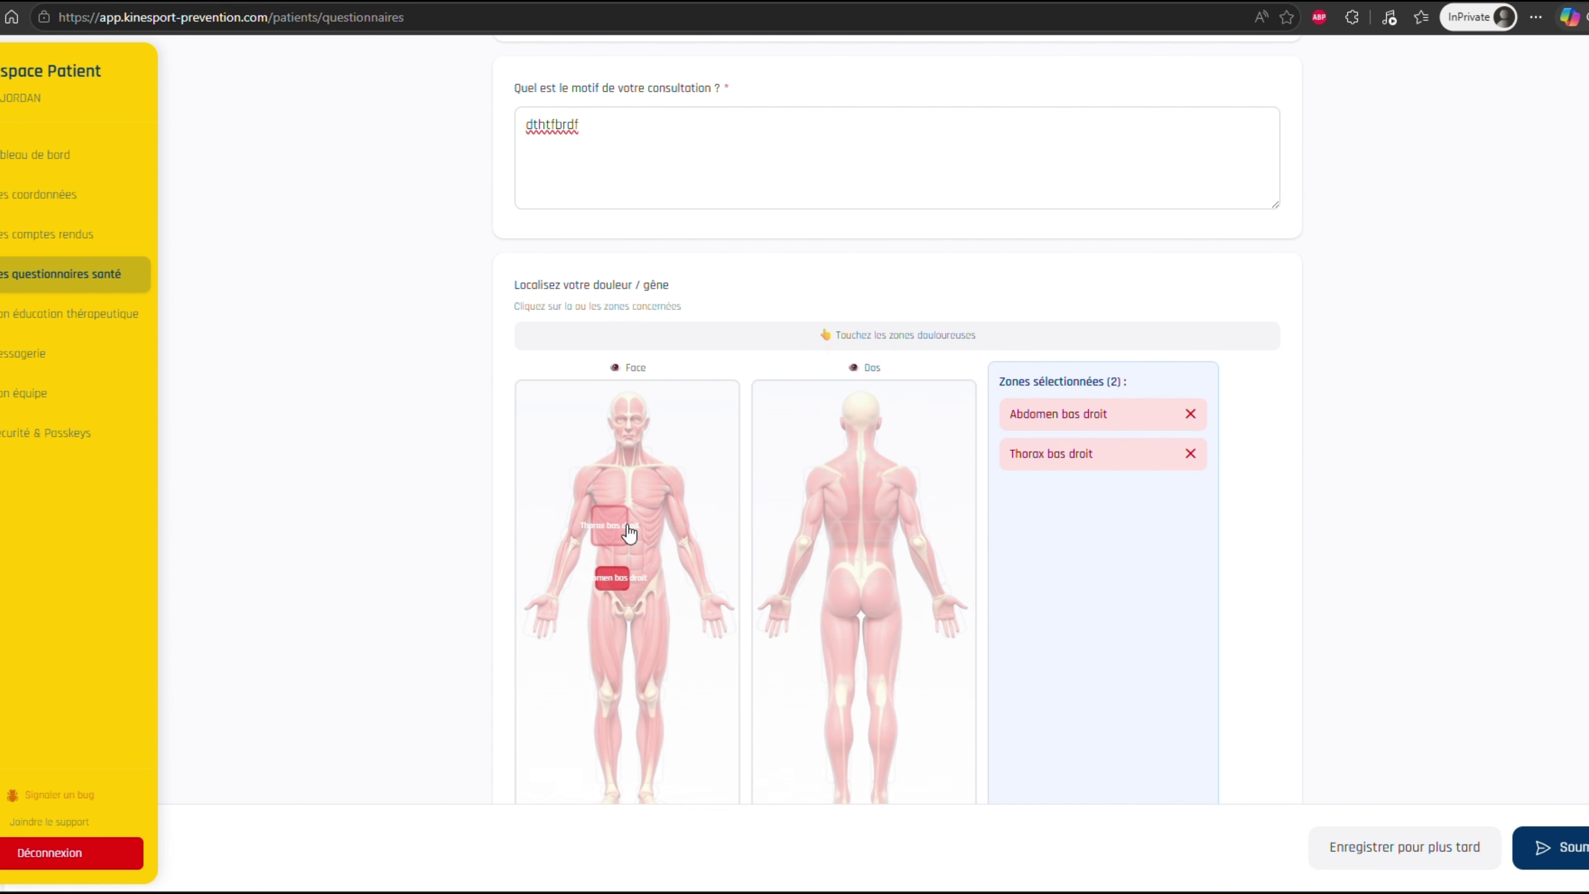
{"action": "left_click", "coordinate": [644, 487]}
{"action": "left_click", "coordinate": [851, 612]}
- Set the affected side to Gauche and the onset of the problem to "Après un effort inhabituel / surcharge"
{"action": "scroll", "coordinate": [860, 631], "scroll_direction": "down", "scroll_amount": 5}
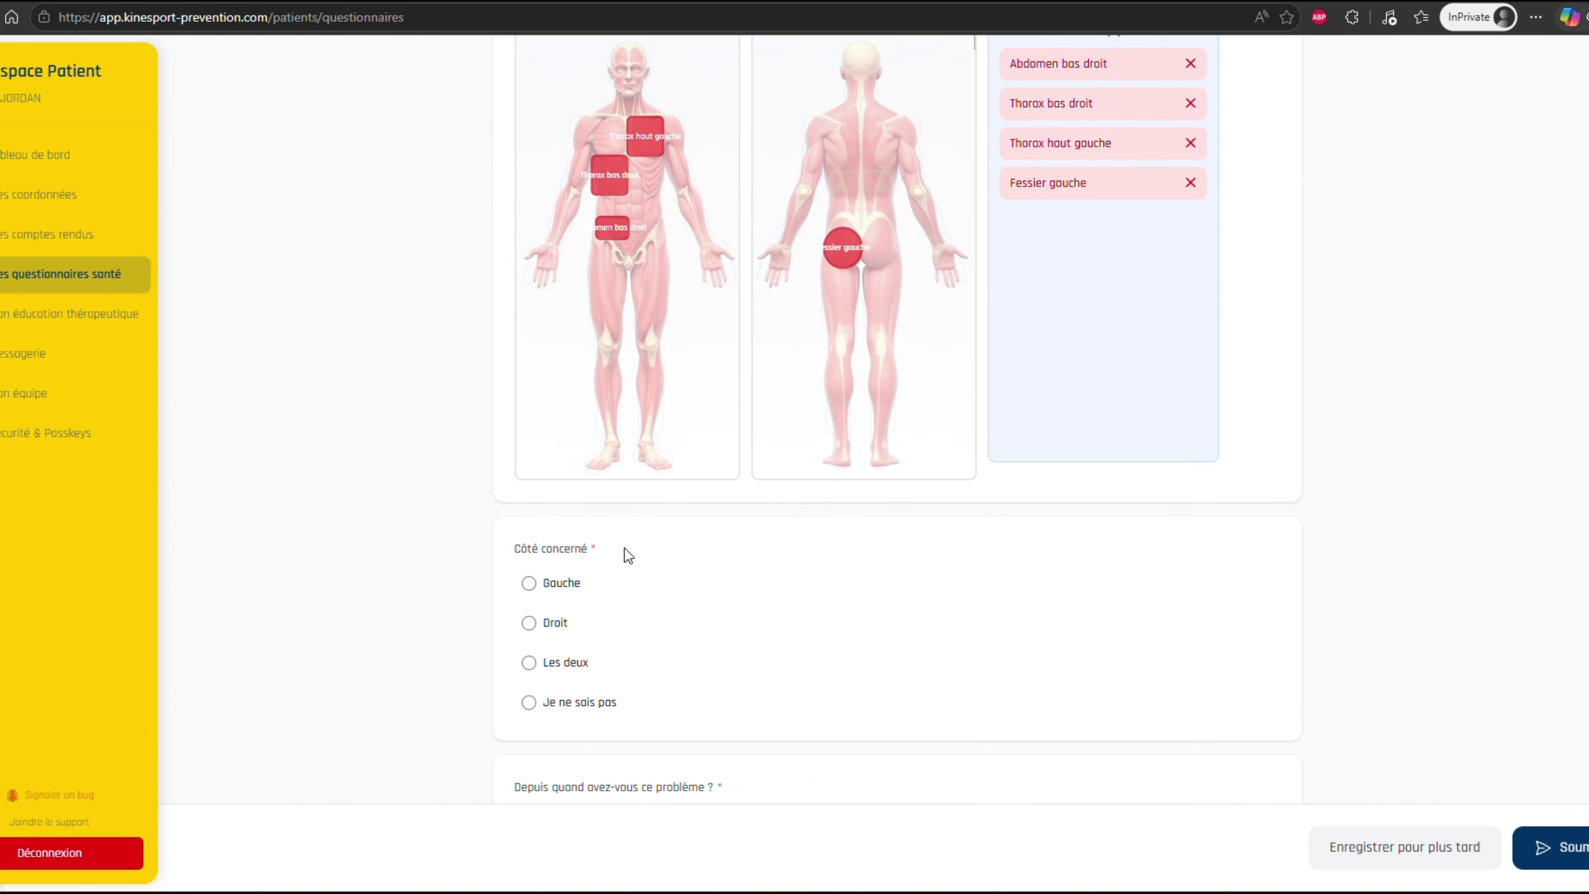
{"action": "left_click", "coordinate": [562, 572]}
{"action": "scroll", "coordinate": [646, 649], "scroll_direction": "down", "scroll_amount": 10}
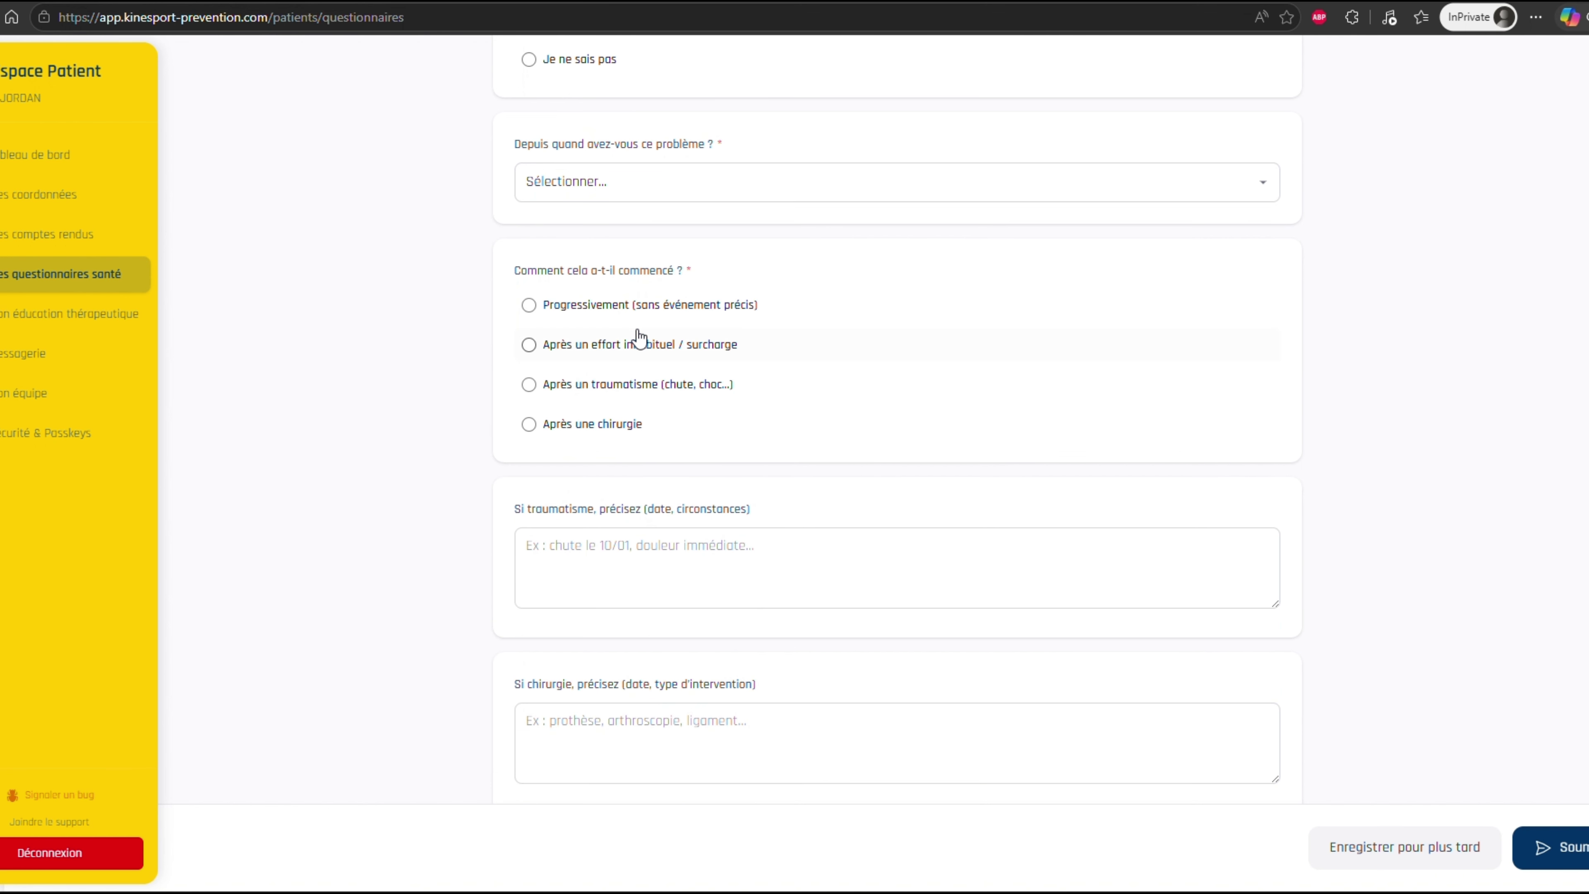
{"action": "left_click", "coordinate": [632, 348]}
- Rate the pain intensity 4 and answer the night pain question with "Oui, seulement dans certaines positions"
{"action": "scroll", "coordinate": [619, 507], "scroll_direction": "down", "scroll_amount": 10}
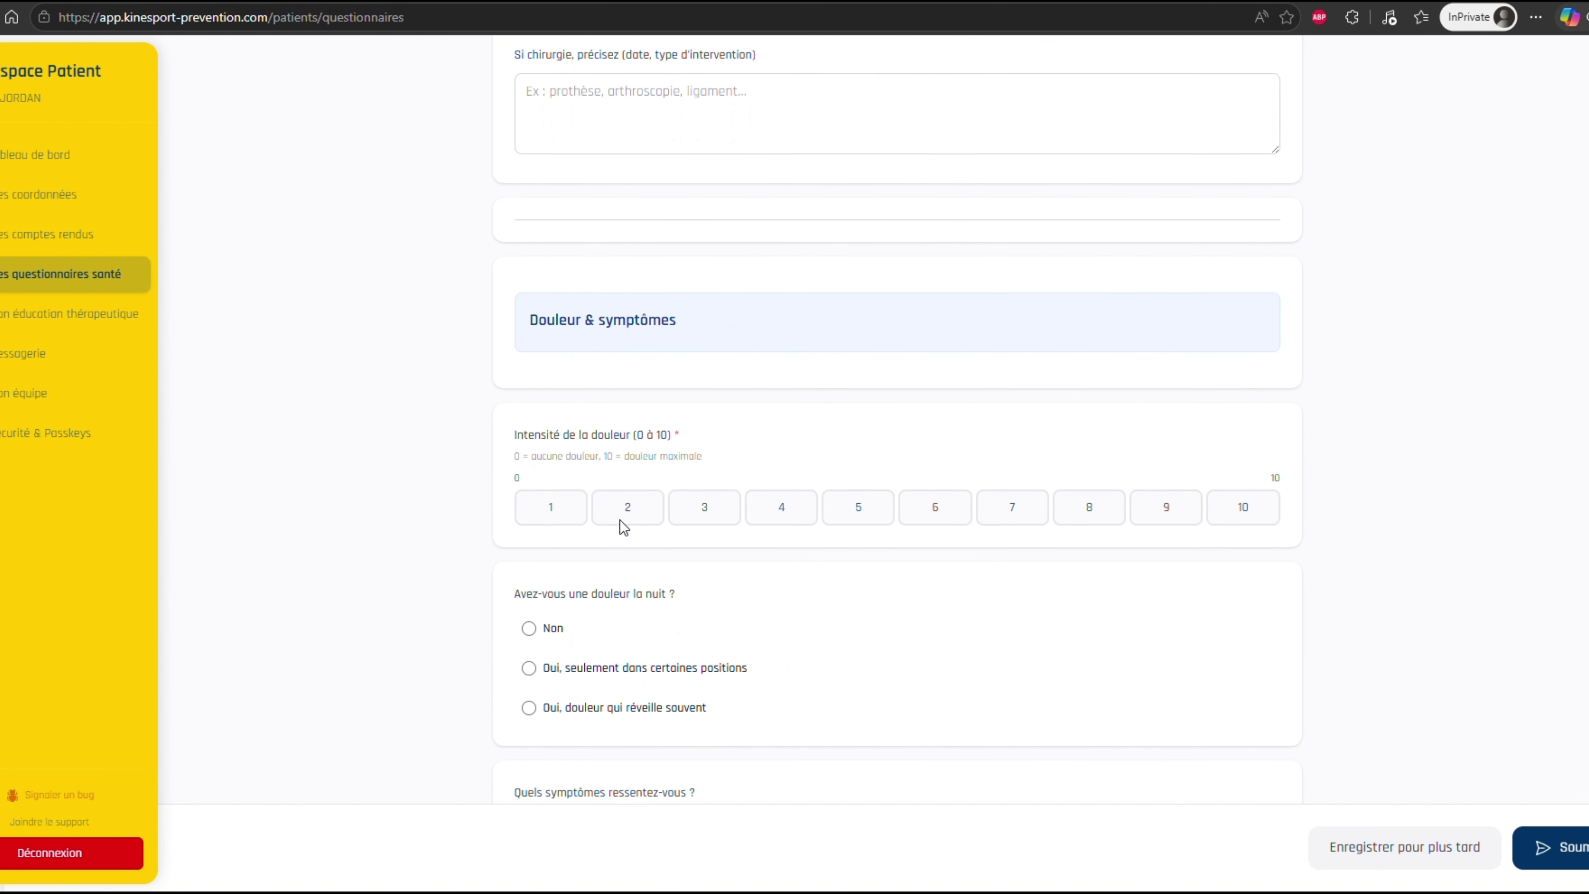
{"action": "left_click", "coordinate": [789, 508]}
{"action": "scroll", "coordinate": [701, 595], "scroll_direction": "down", "scroll_amount": 7}
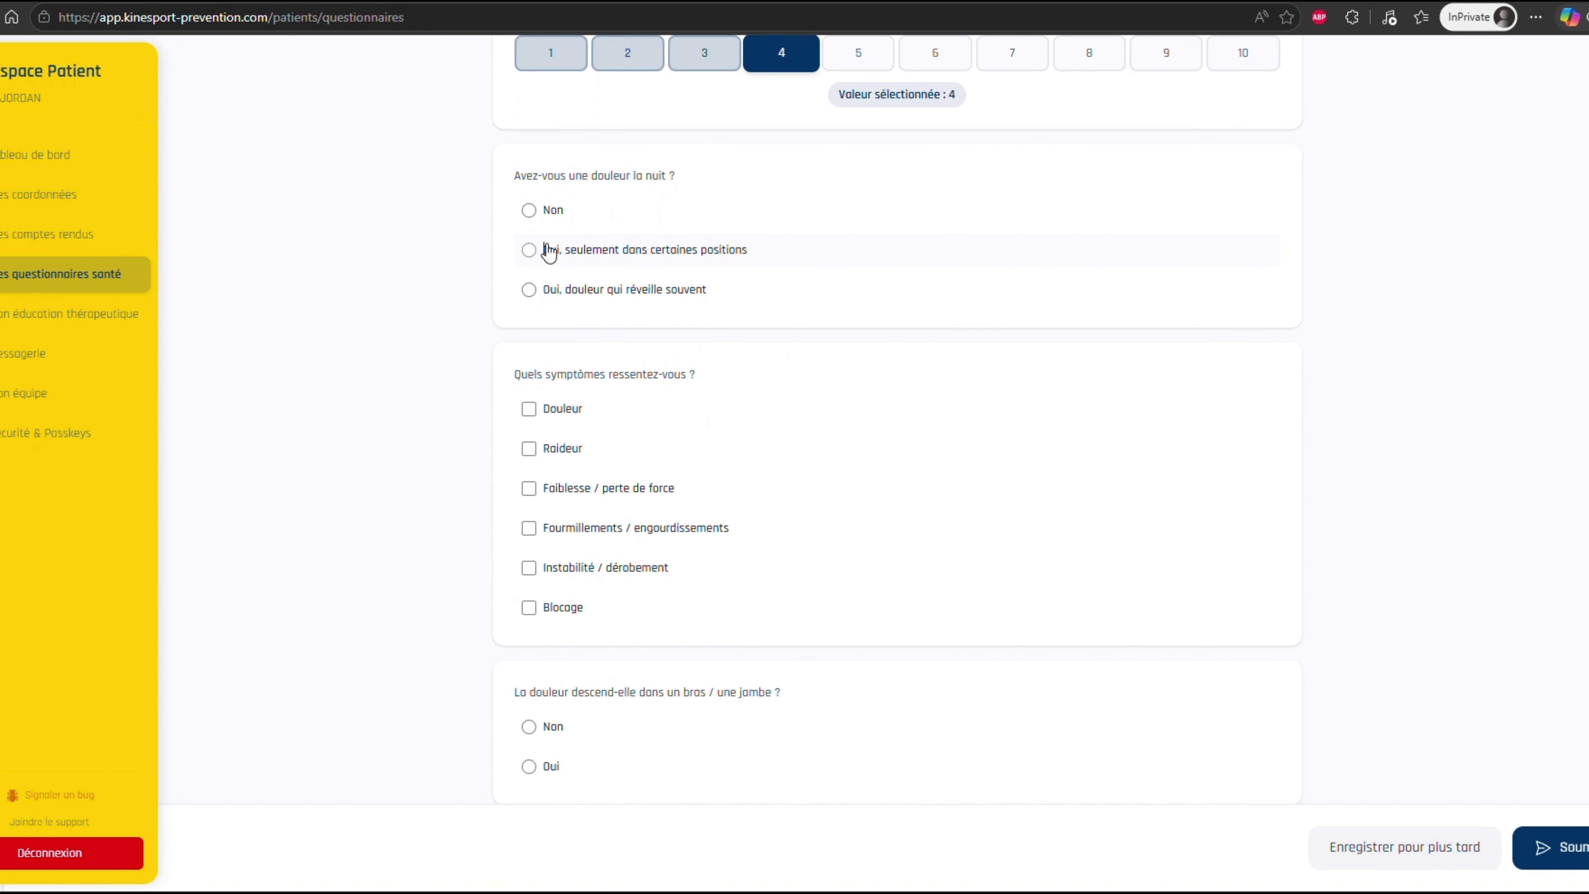
{"action": "left_click", "coordinate": [542, 249]}
- Enter "dfbtfg" as the medical and surgical history
{"action": "scroll", "coordinate": [751, 538], "scroll_direction": "down", "scroll_amount": 5}
{"action": "scroll", "coordinate": [640, 563], "scroll_direction": "down", "scroll_amount": 3}
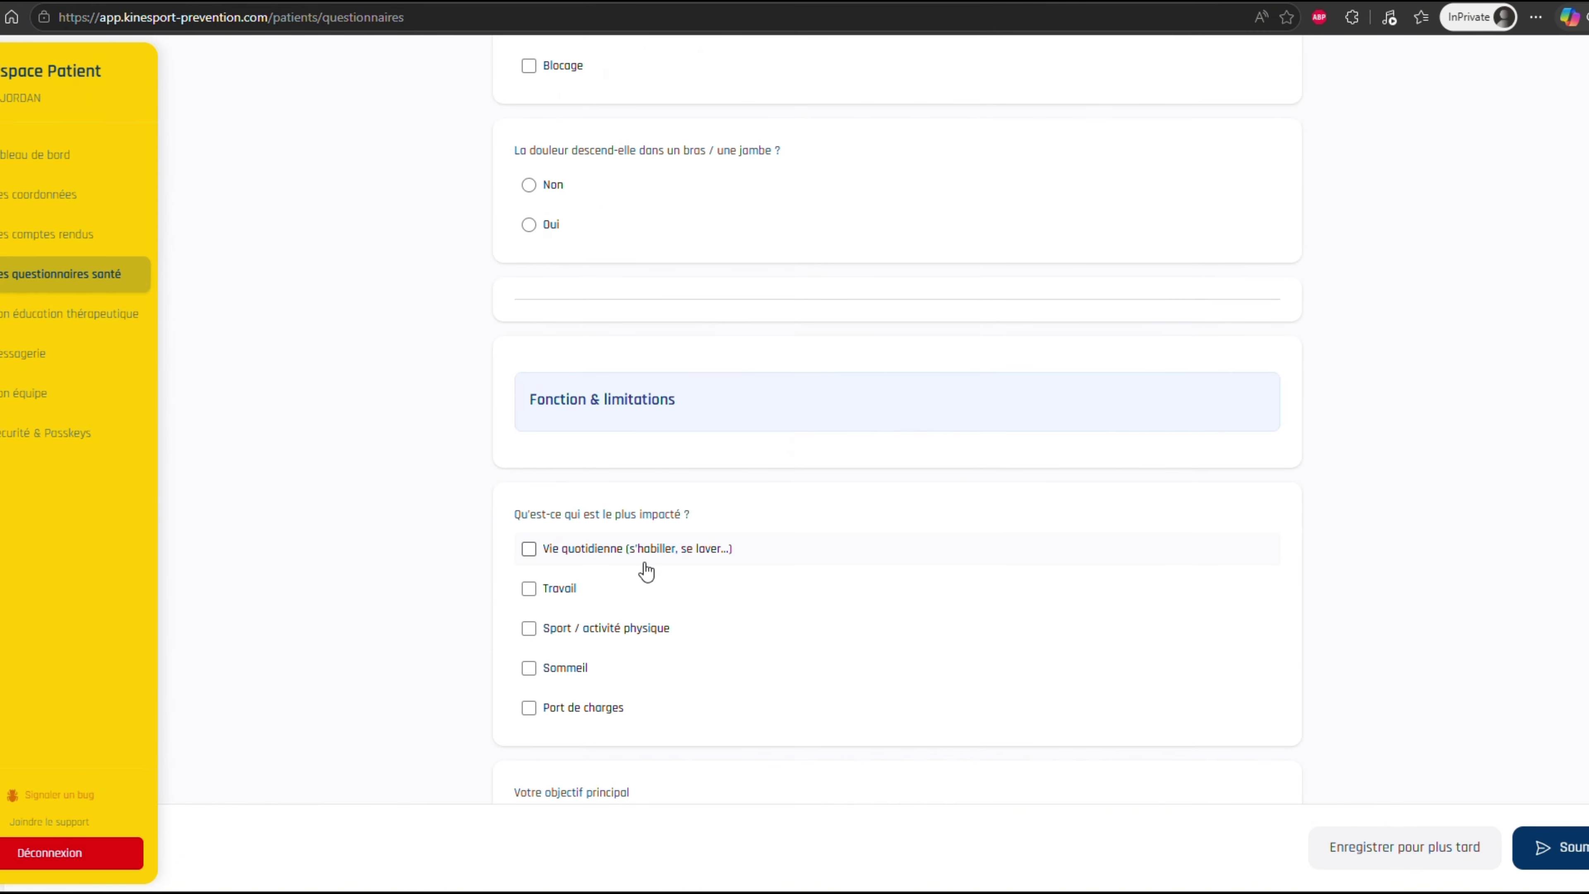
{"action": "scroll", "coordinate": [644, 566], "scroll_direction": "down", "scroll_amount": 11}
{"action": "left_click", "coordinate": [685, 390]}
{"action": "type", "text": "Aucun"}
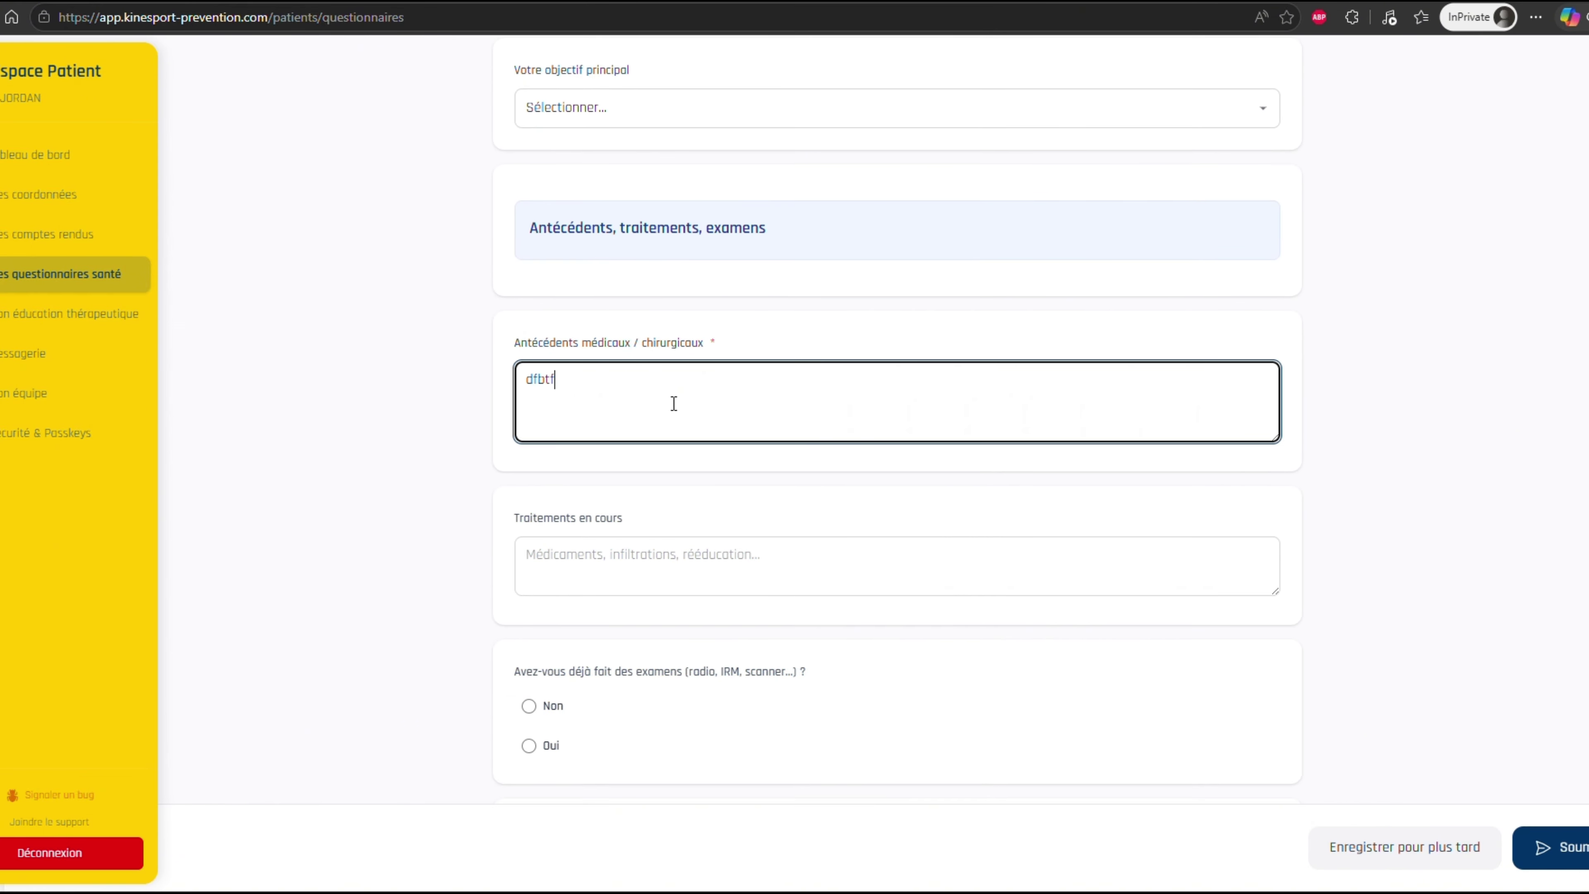
- Enter "fdbfg" as the profession and answer Non to practising a physical or sporting activity
{"action": "scroll", "coordinate": [683, 486], "scroll_direction": "down", "scroll_amount": 8}
{"action": "scroll", "coordinate": [684, 526], "scroll_direction": "down", "scroll_amount": 10}
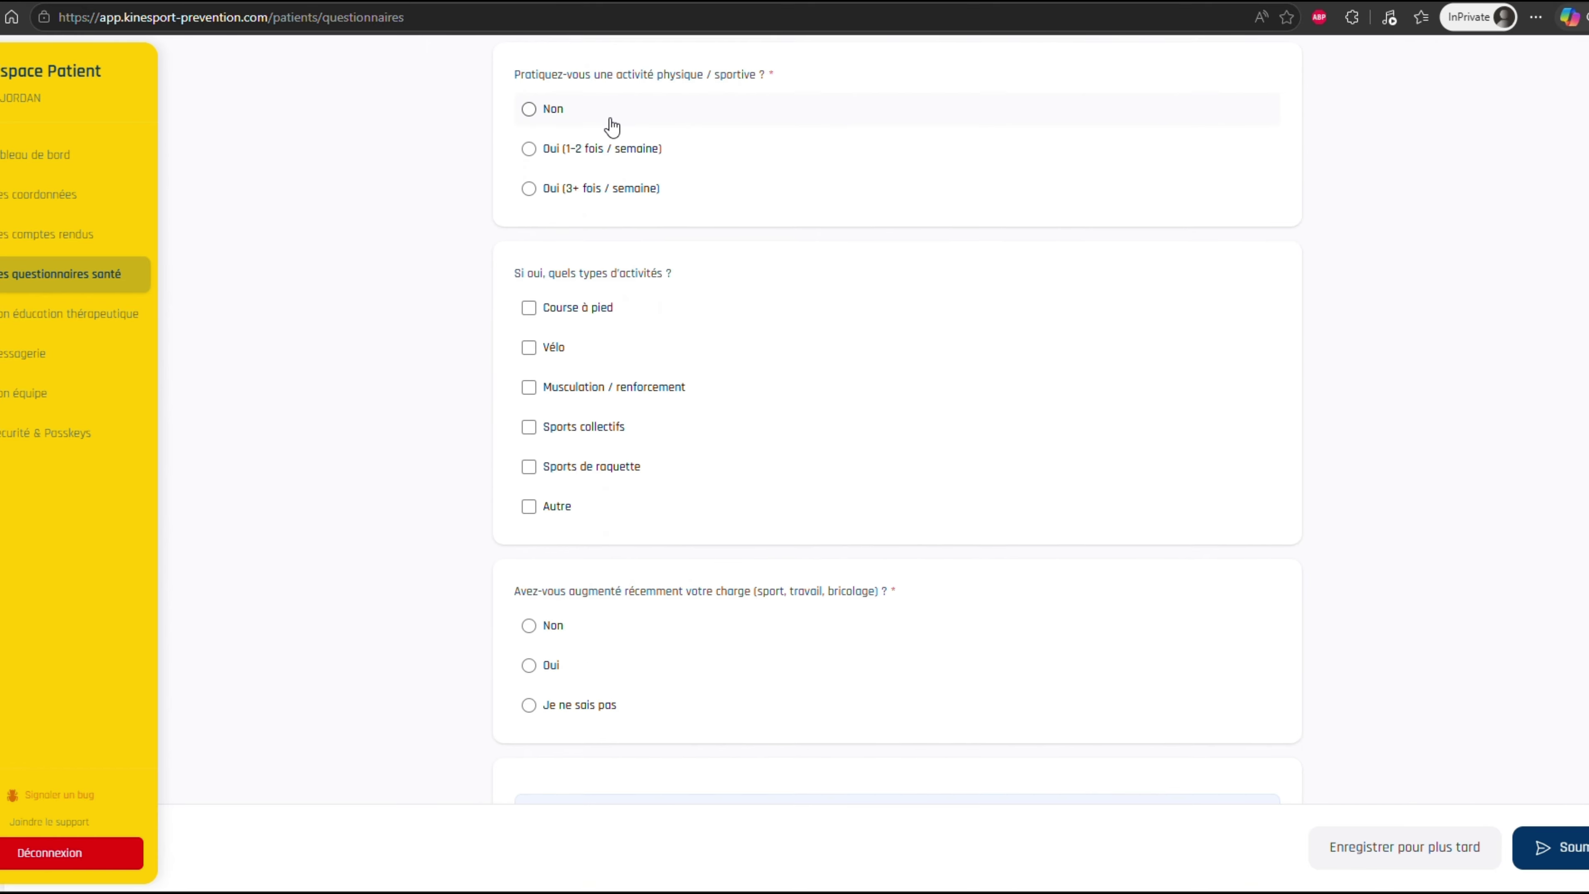
{"action": "scroll", "coordinate": [623, 238], "scroll_direction": "up", "scroll_amount": 1}
{"action": "scroll", "coordinate": [621, 232], "scroll_direction": "up", "scroll_amount": 1}
{"action": "left_click", "coordinate": [606, 163]}
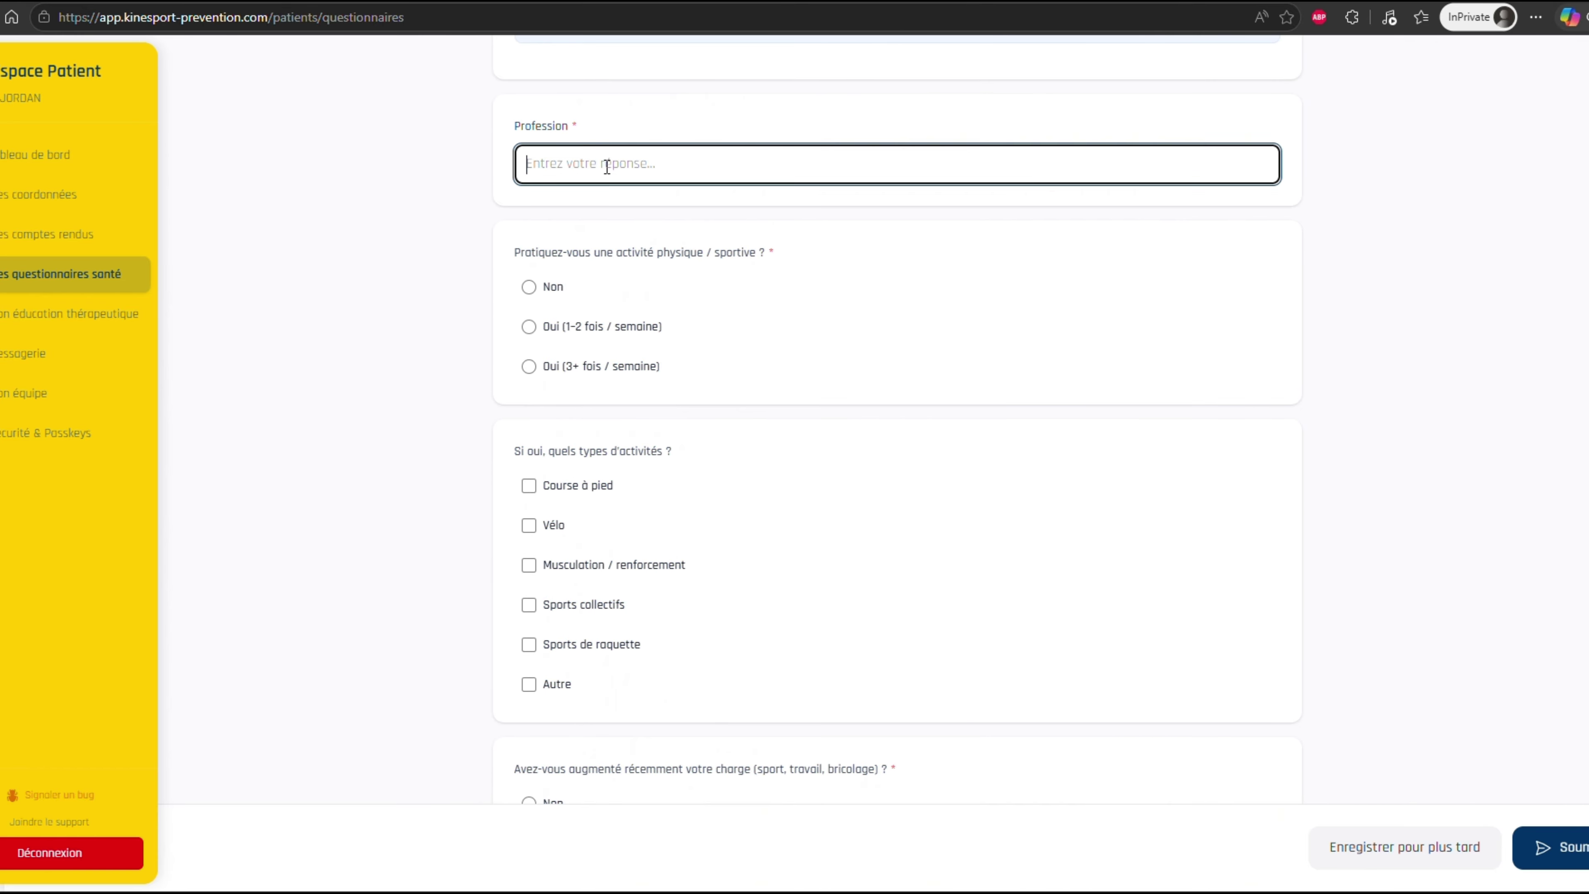
{"action": "type", "text": "fdbfg"}
{"action": "left_click", "coordinate": [590, 304]}
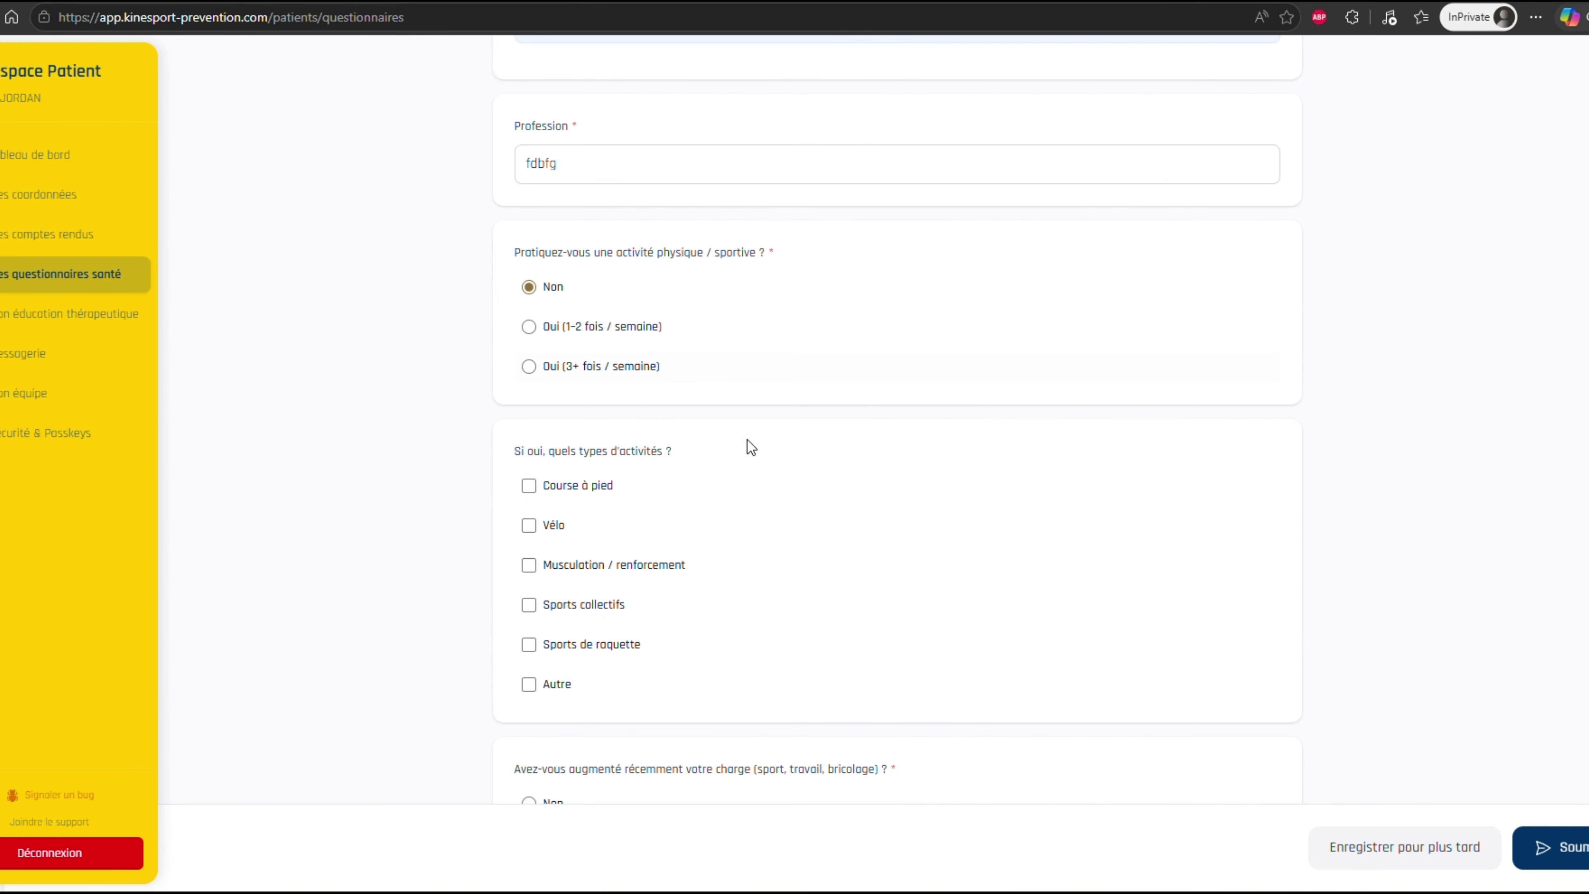
- Set how long the problem has existed to "Moins de 7 jours" and try to submit the questionnaire
{"action": "scroll", "coordinate": [748, 560], "scroll_direction": "down", "scroll_amount": 5}
{"action": "scroll", "coordinate": [719, 551], "scroll_direction": "down", "scroll_amount": 6}
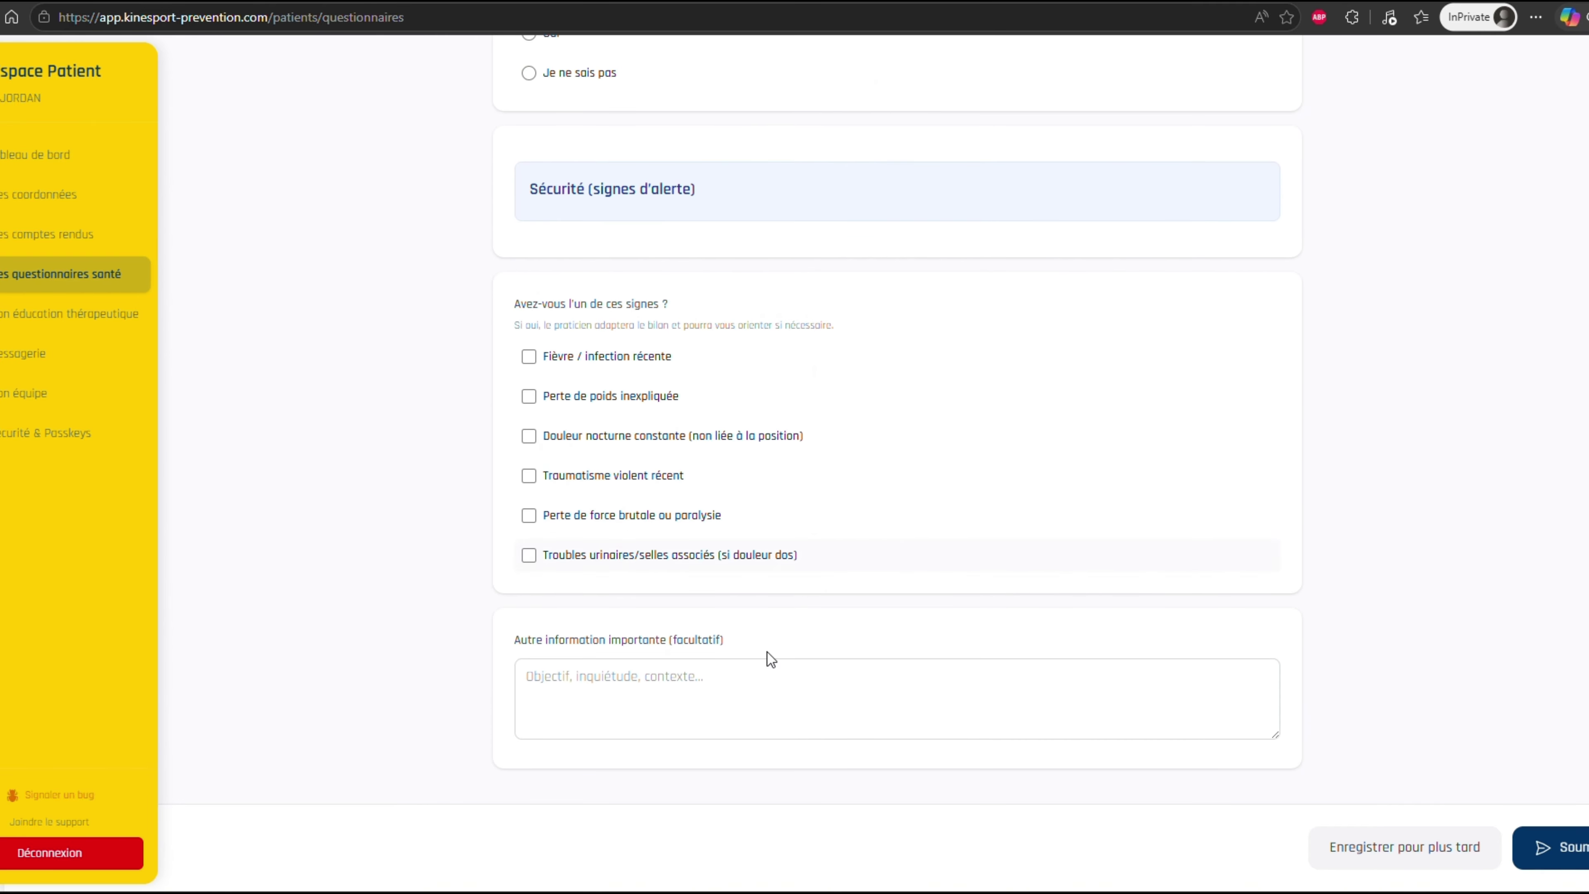
{"action": "left_click", "coordinate": [1542, 847]}
{"action": "left_click", "coordinate": [574, 152]}
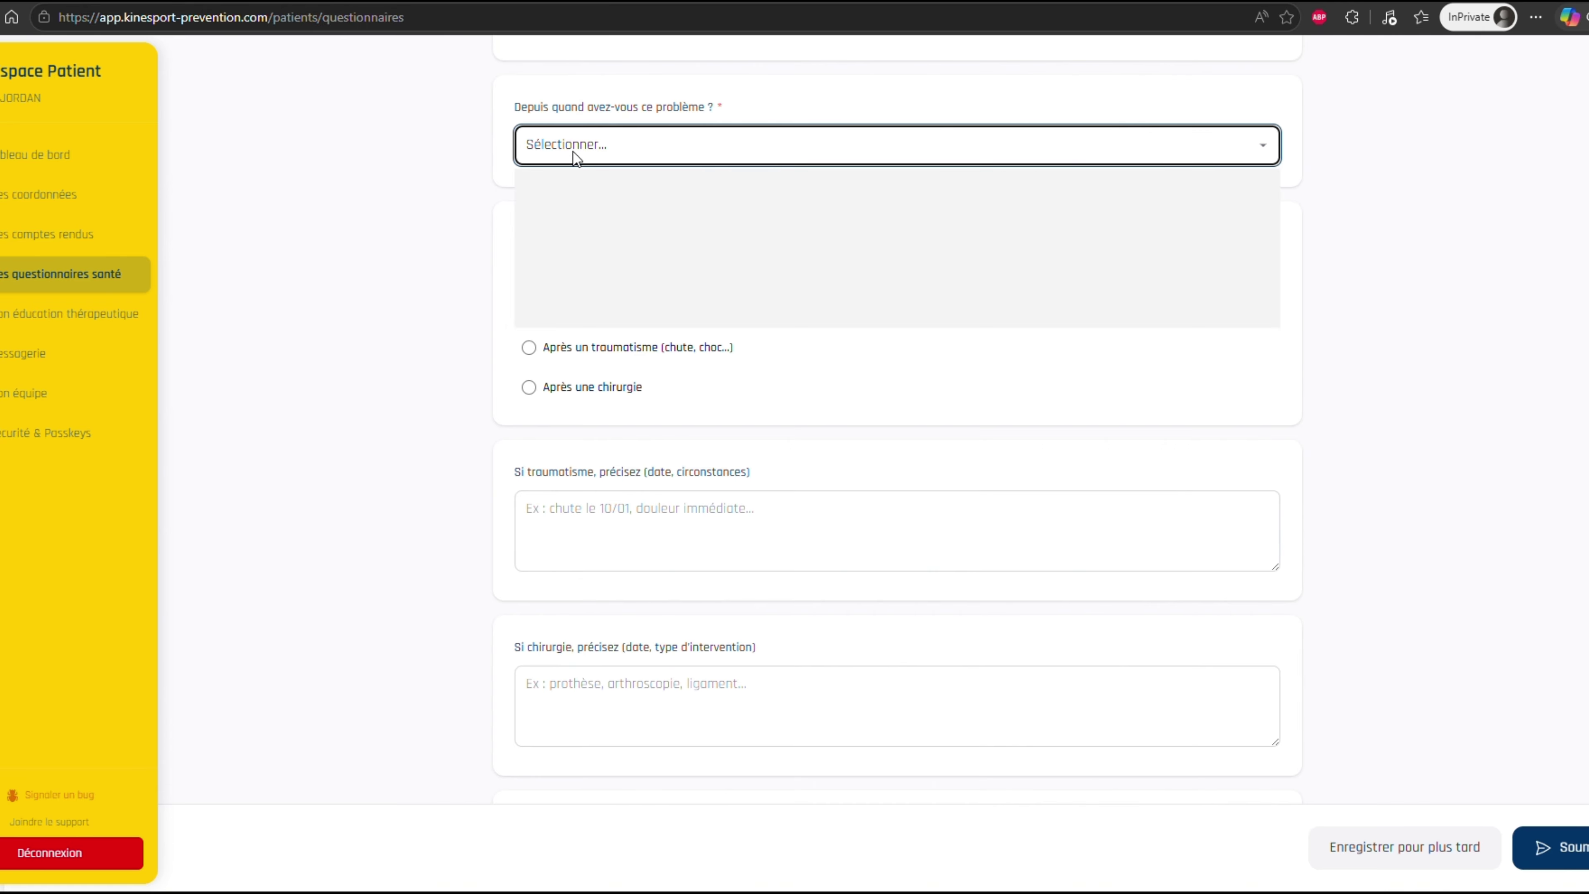
{"action": "left_click", "coordinate": [551, 201]}
{"action": "left_click", "coordinate": [1544, 846]}
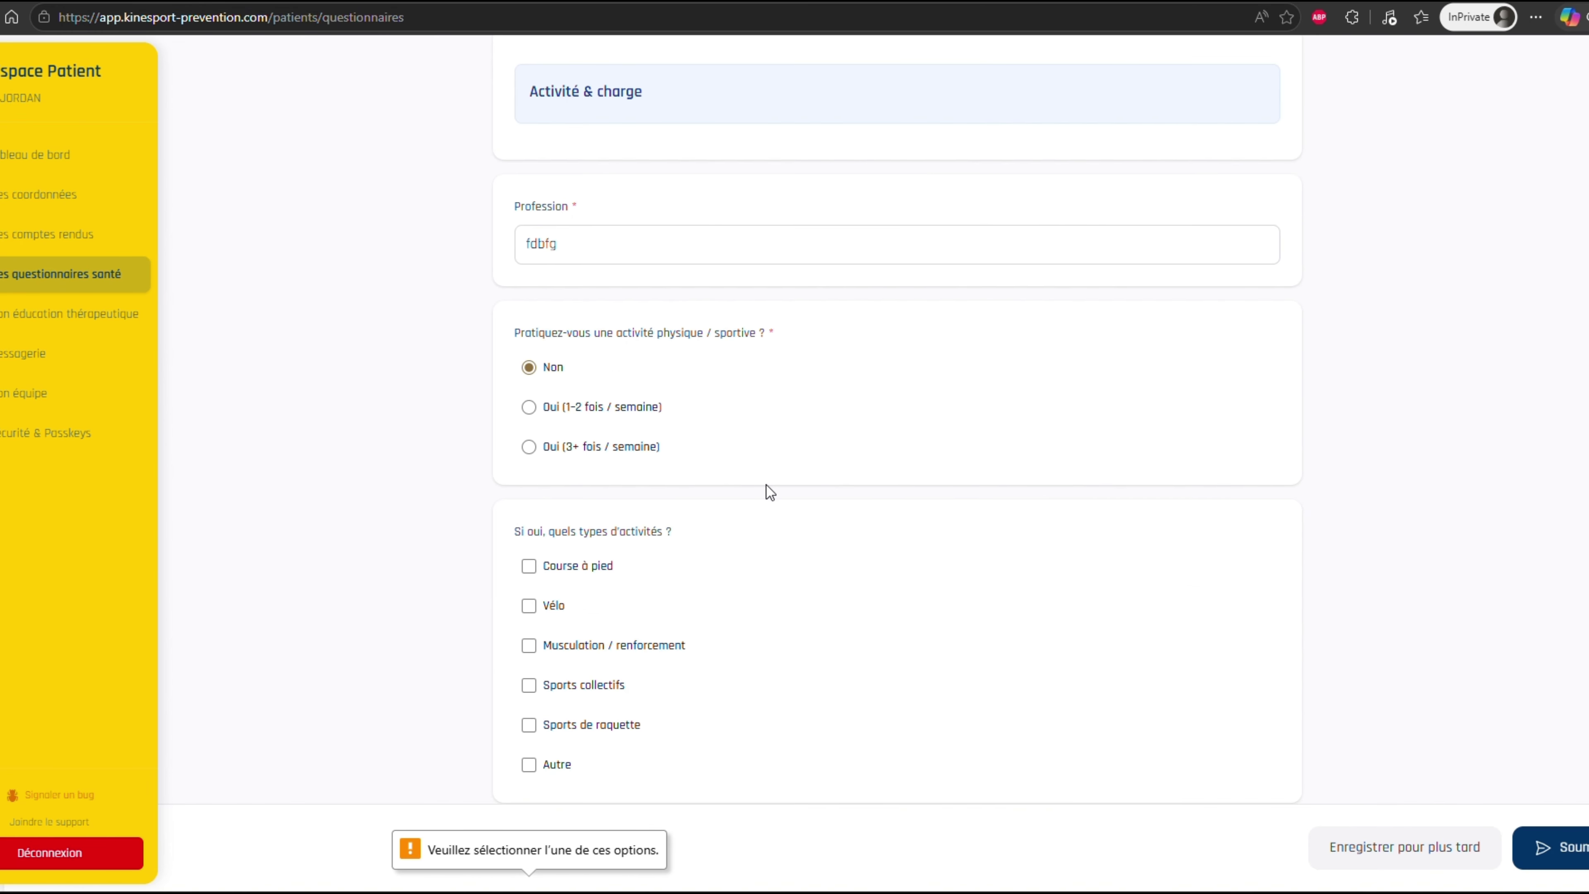
- Answer Non to having recently increased the sport, work or DIY load, and submit the questionnaire
{"action": "scroll", "coordinate": [763, 566], "scroll_direction": "down", "scroll_amount": 4}
{"action": "left_click", "coordinate": [551, 613]}
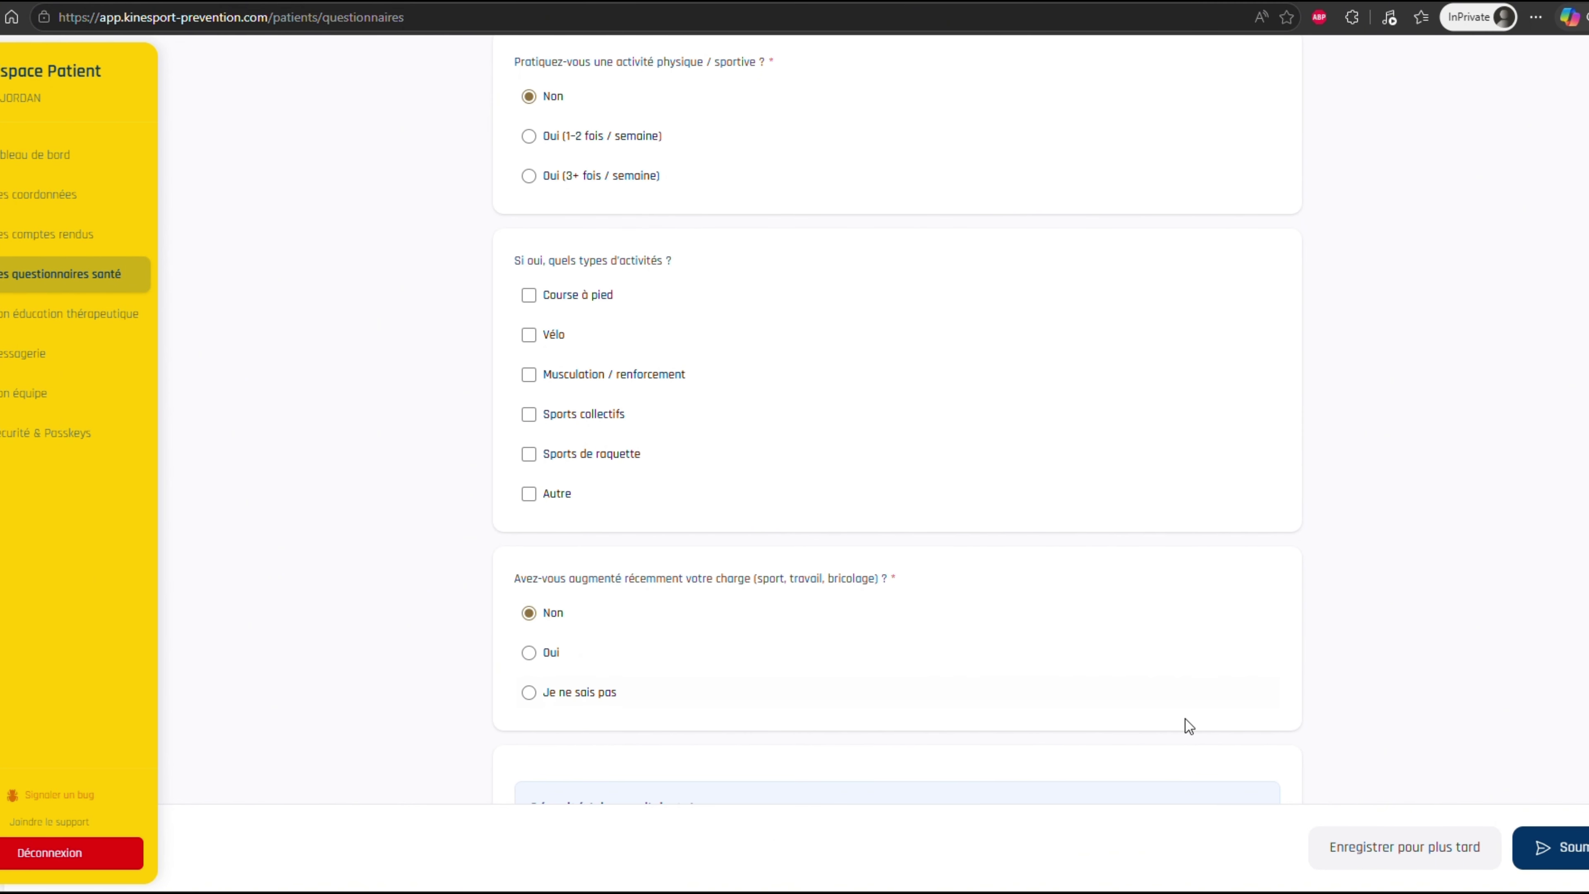
{"action": "left_click", "coordinate": [1542, 845]}
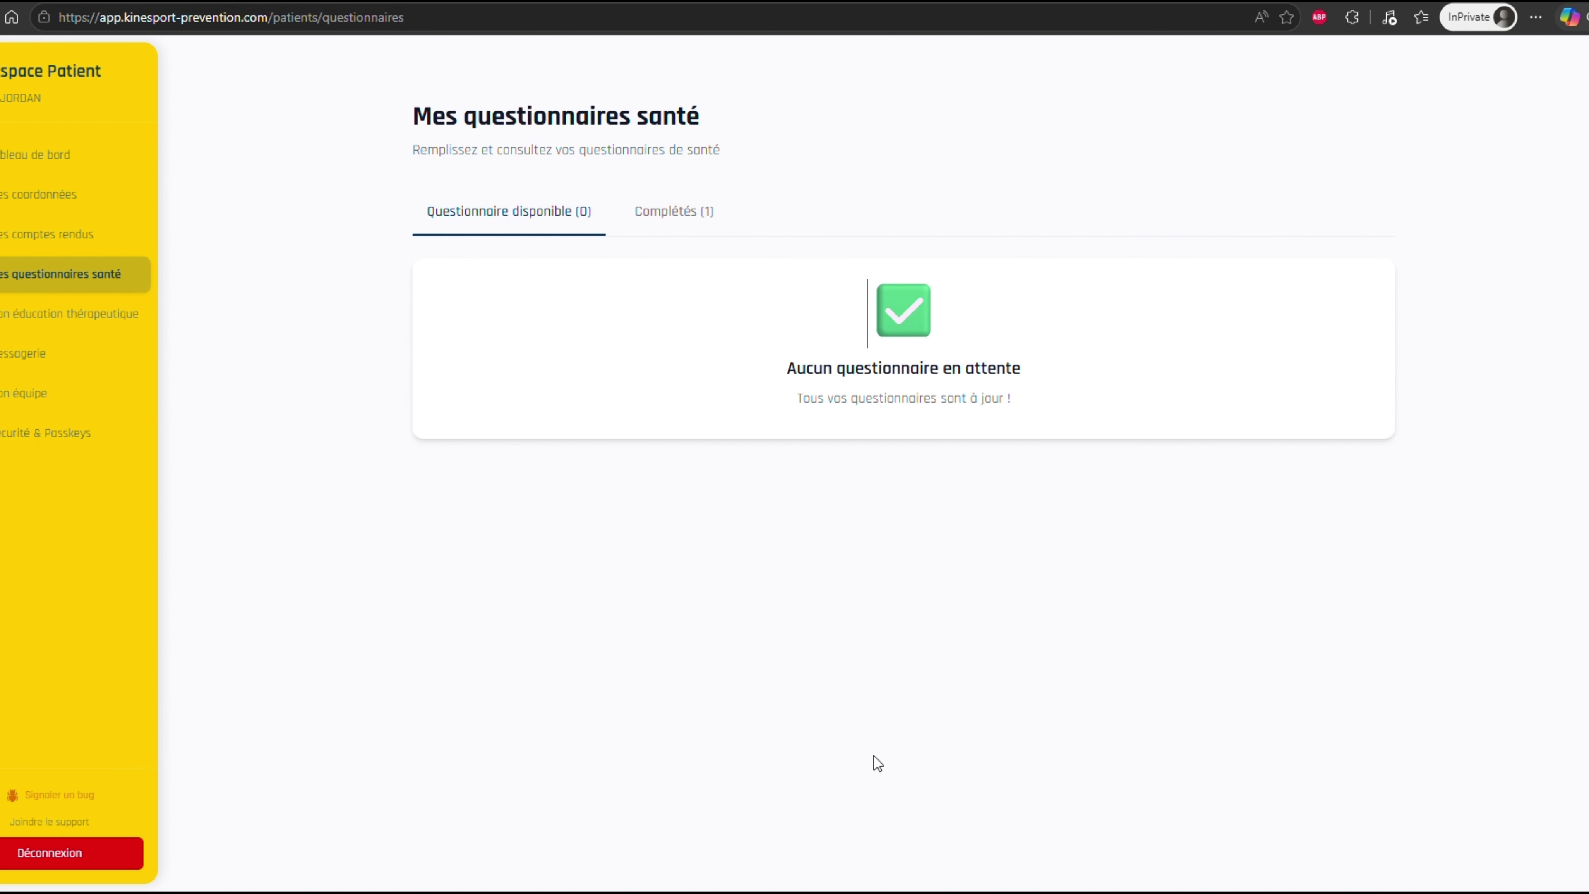
- Switch to the practitioner's browser window and open the record of the patient with the 21/01/2026 form from the patient list
{"action": "mouse_move", "coordinate": [839, 892]}
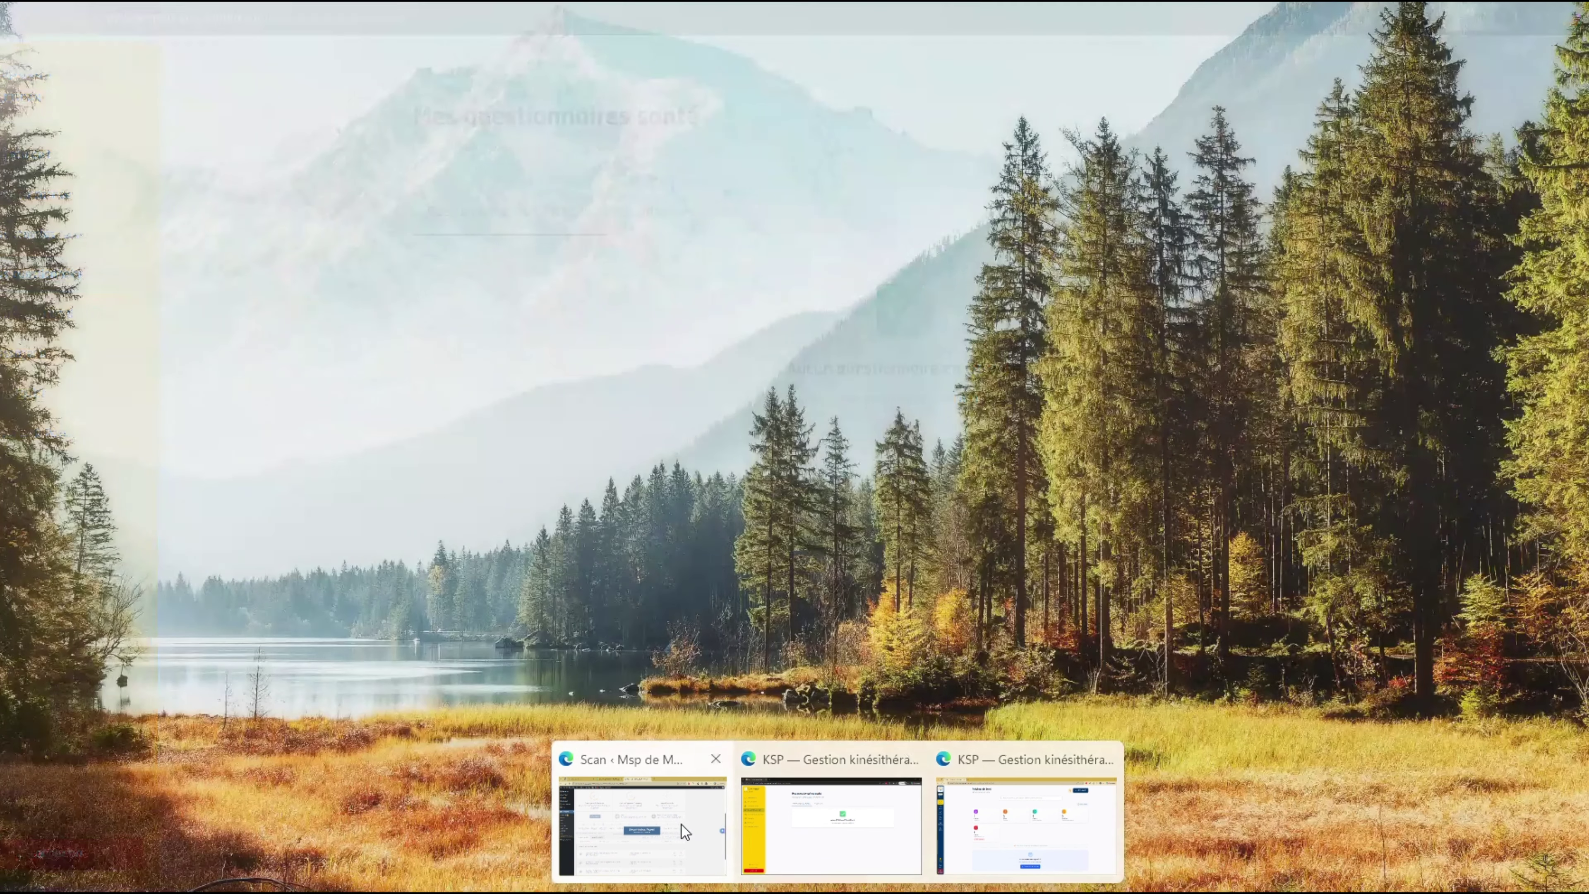
{"action": "left_click", "coordinate": [1017, 815]}
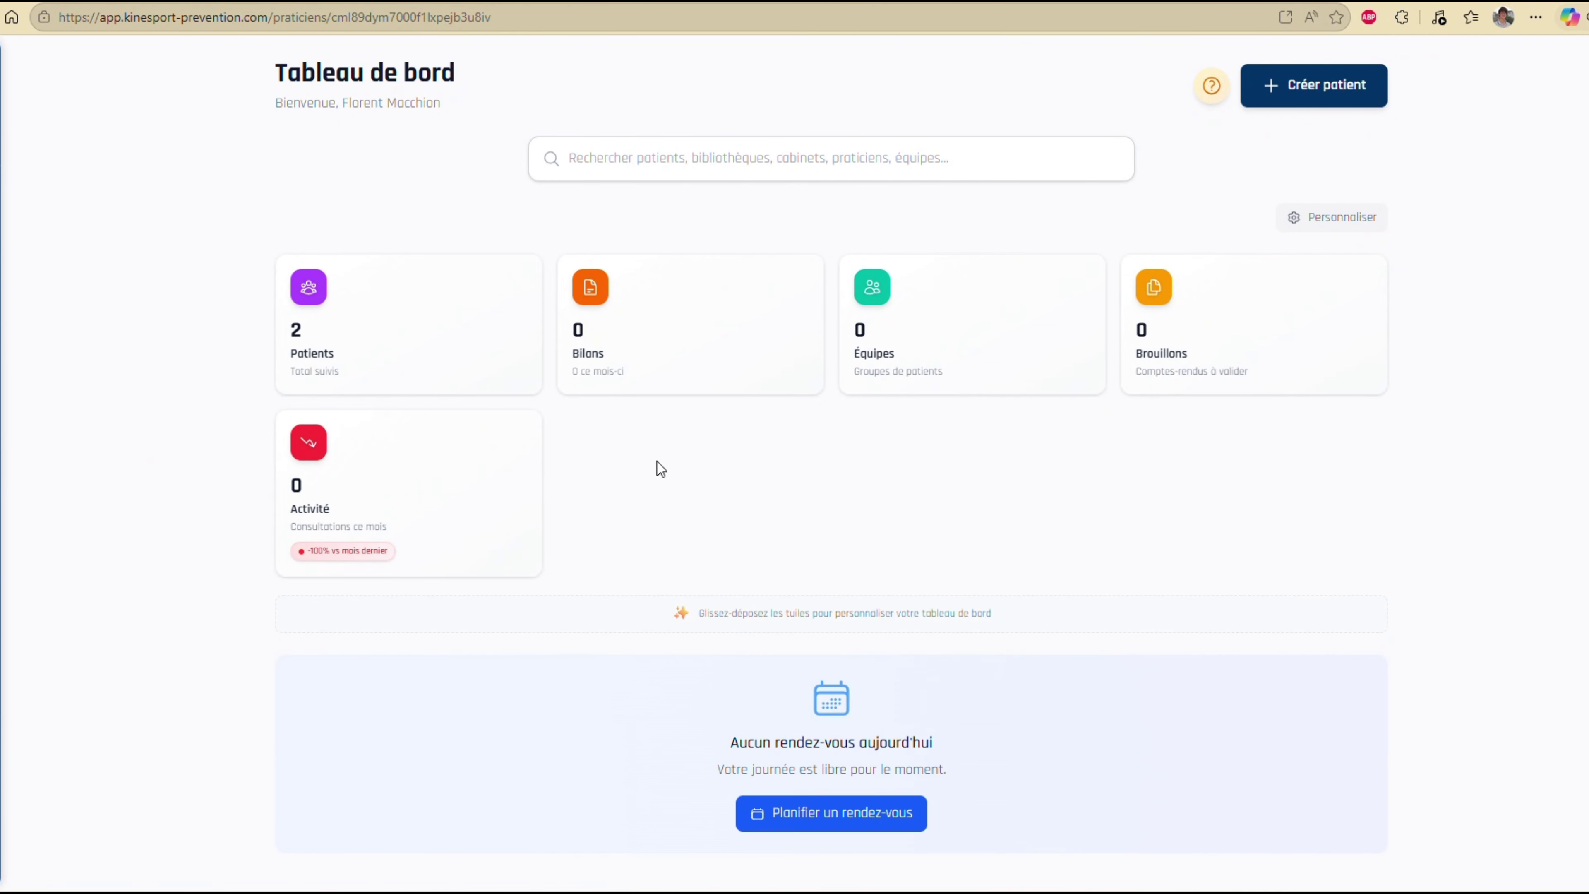
{"action": "left_click", "coordinate": [375, 334]}
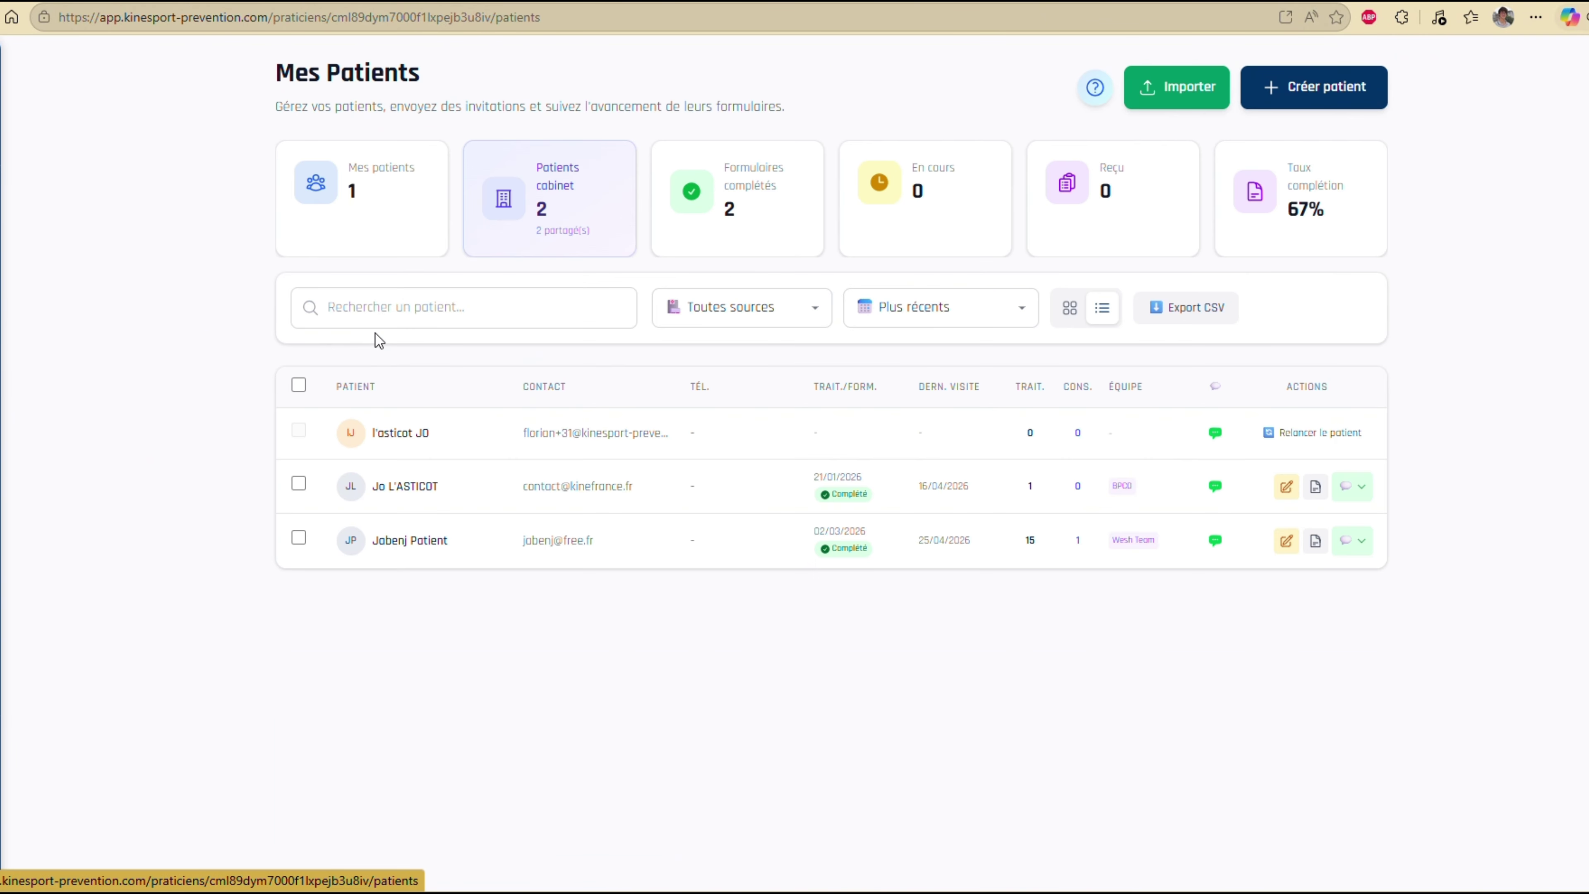
{"action": "left_click", "coordinate": [420, 492]}
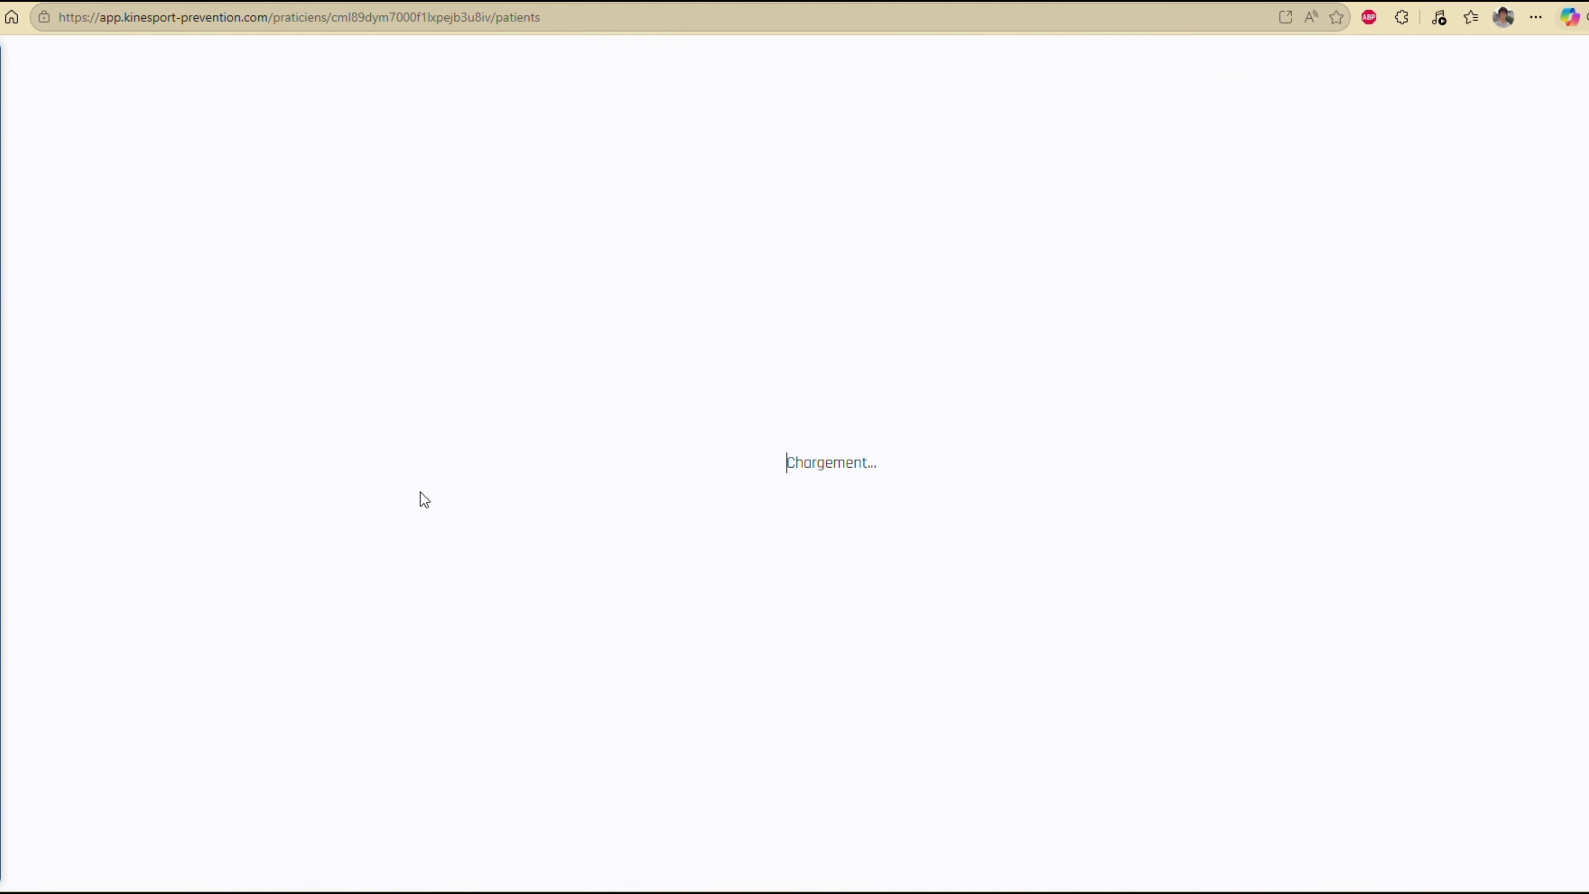
{"action": "left_click", "coordinate": [403, 513]}
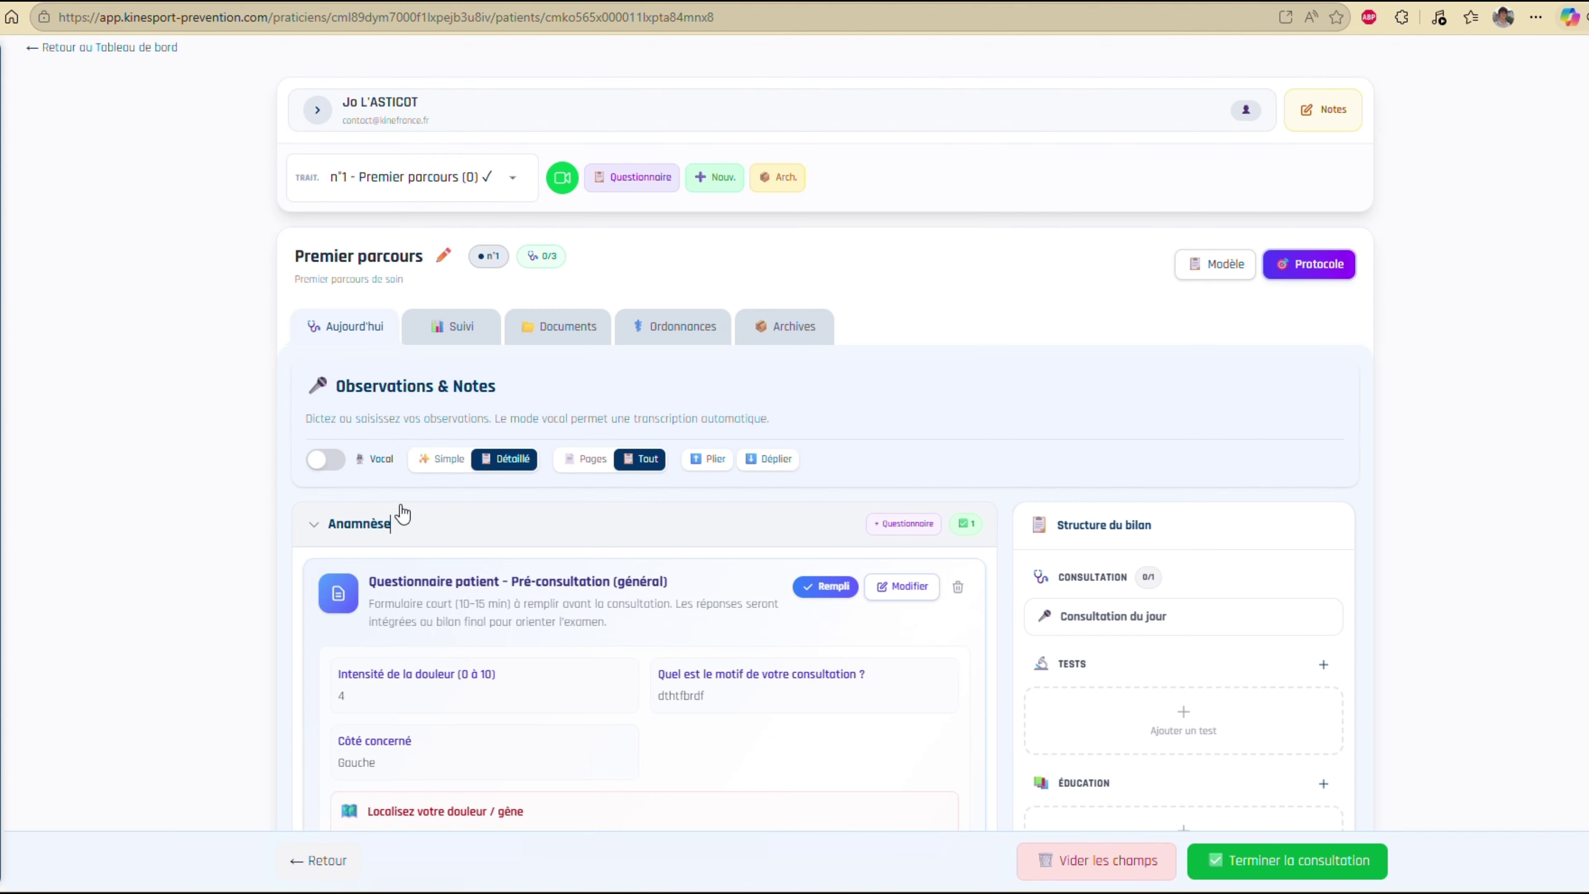
- Review the patient's submitted pre-consultation answers and pain zones in the Anamnèse section
{"action": "scroll", "coordinate": [610, 526], "scroll_direction": "down", "scroll_amount": 3}
{"action": "scroll", "coordinate": [612, 531], "scroll_direction": "down", "scroll_amount": 9}
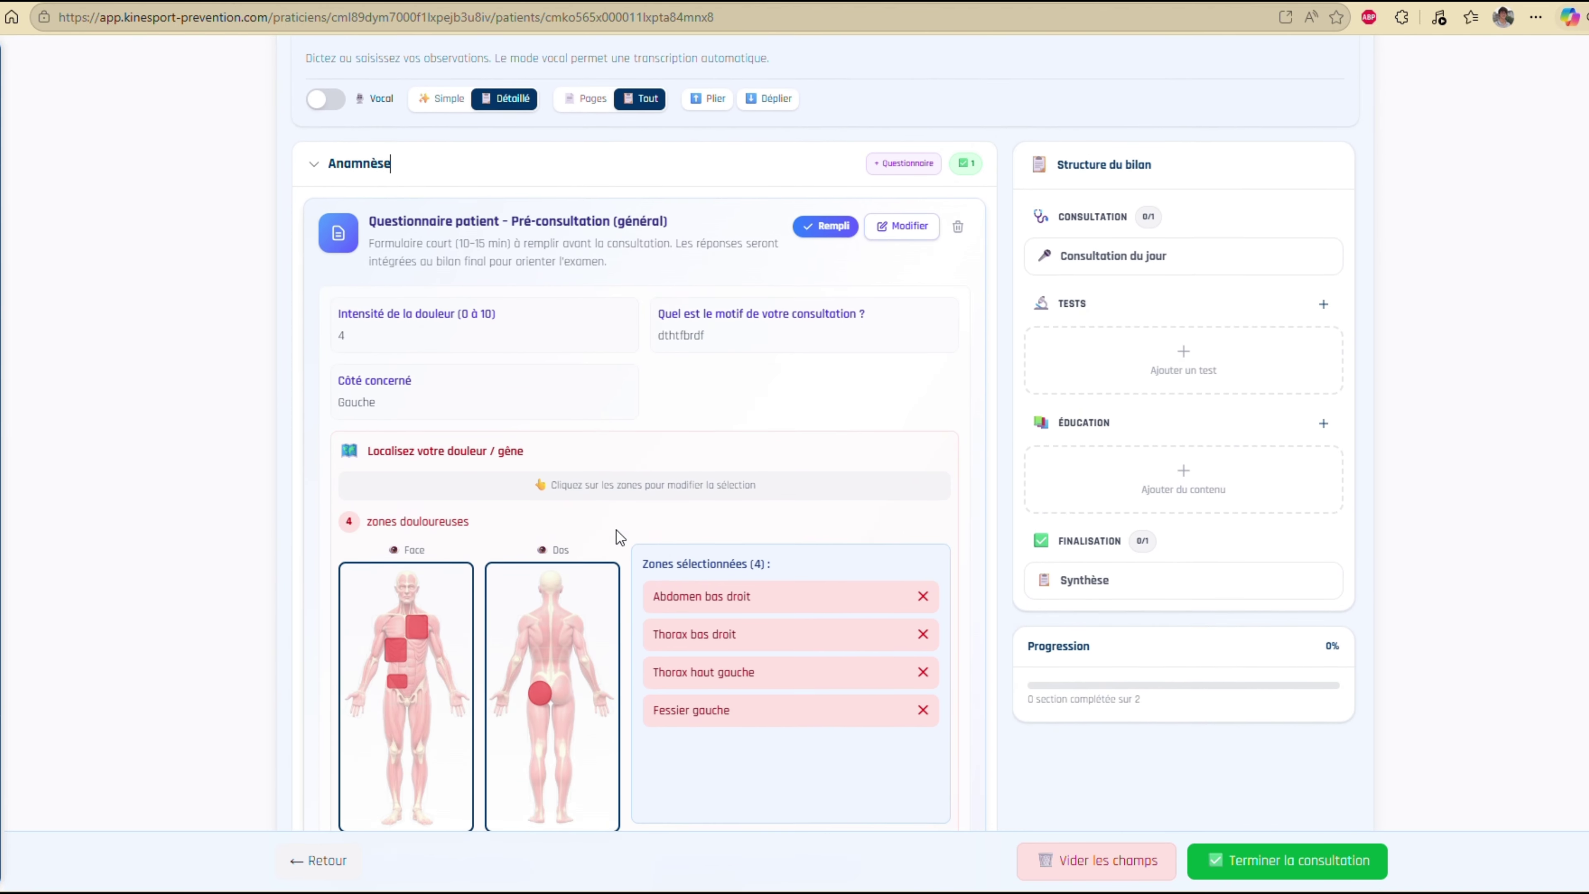
{"action": "scroll", "coordinate": [691, 551], "scroll_direction": "down", "scroll_amount": 2}
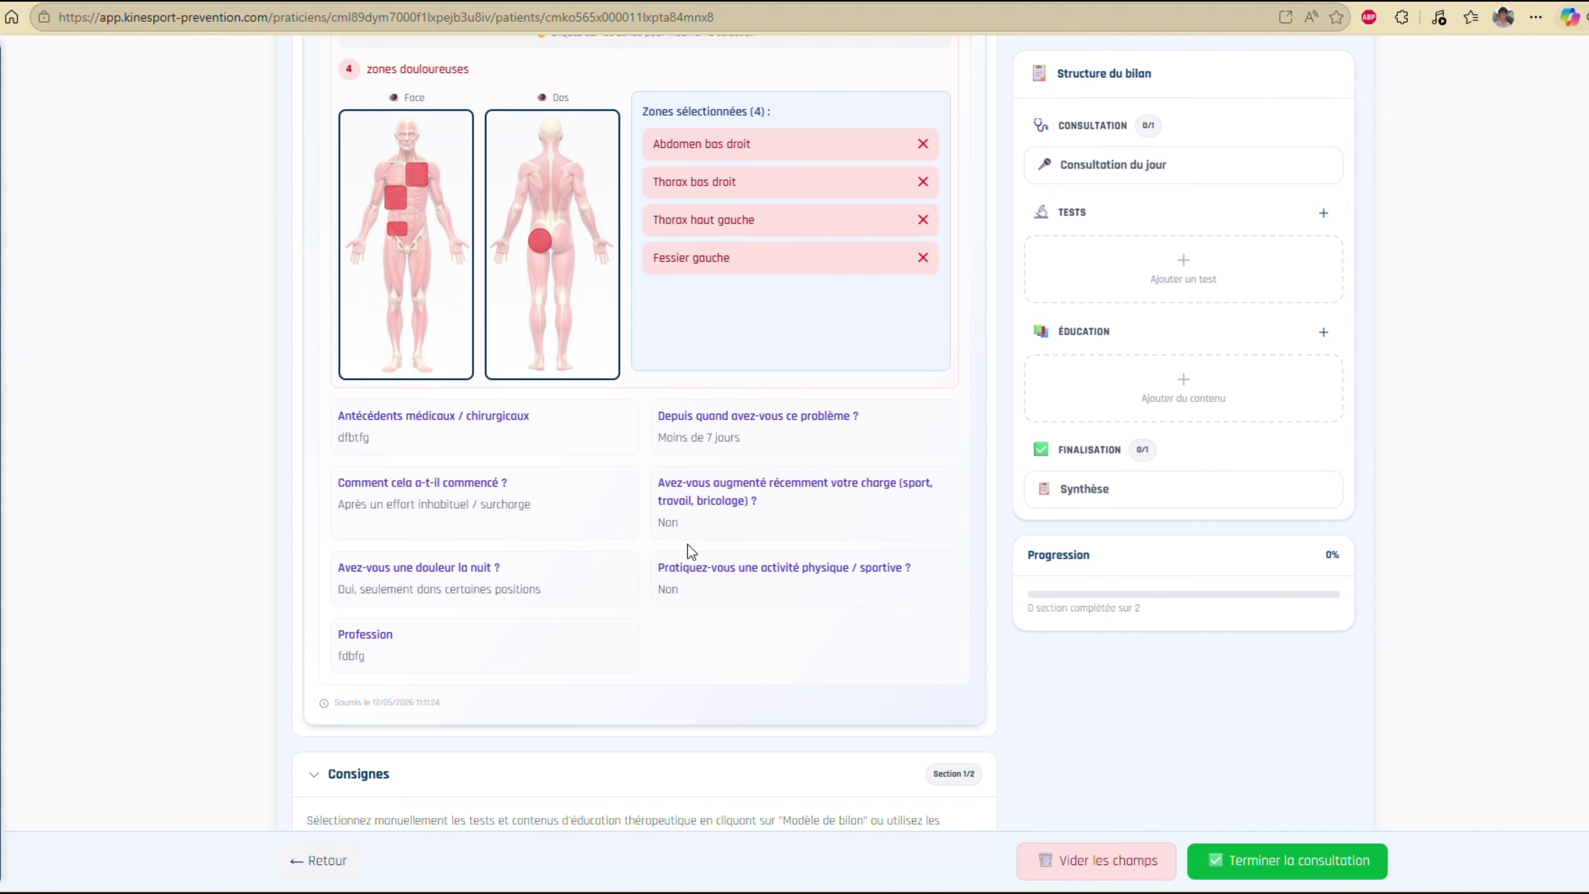
- Open the practitioner's invitation settings, select the patient invitation link and display its QR code
{"action": "scroll", "coordinate": [676, 553], "scroll_direction": "up", "scroll_amount": 3}
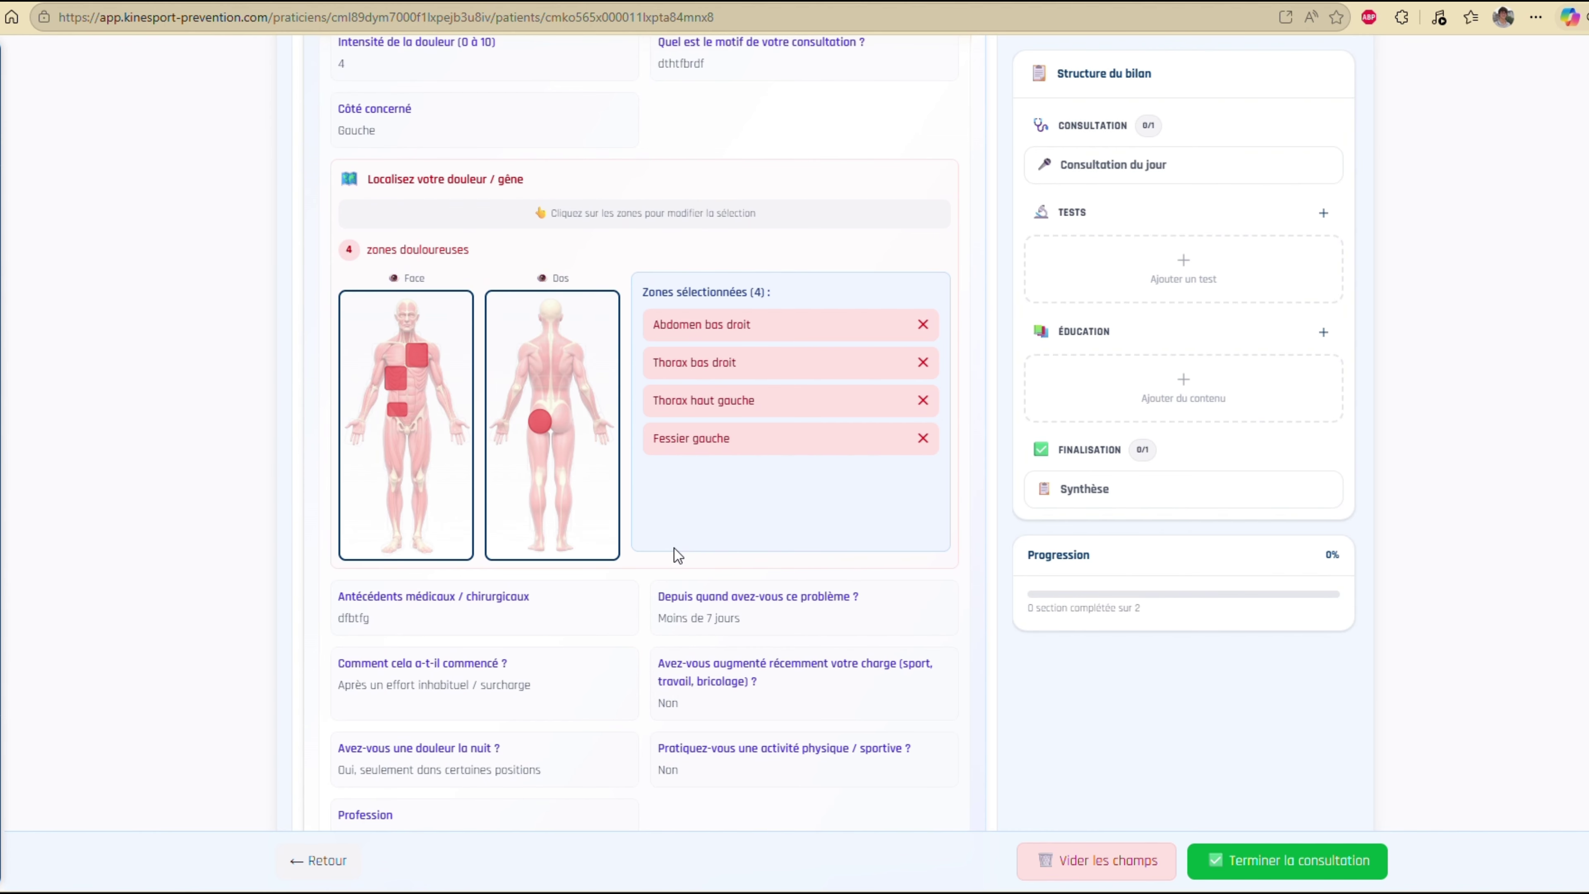
{"action": "scroll", "coordinate": [615, 358], "scroll_direction": "up", "scroll_amount": 2}
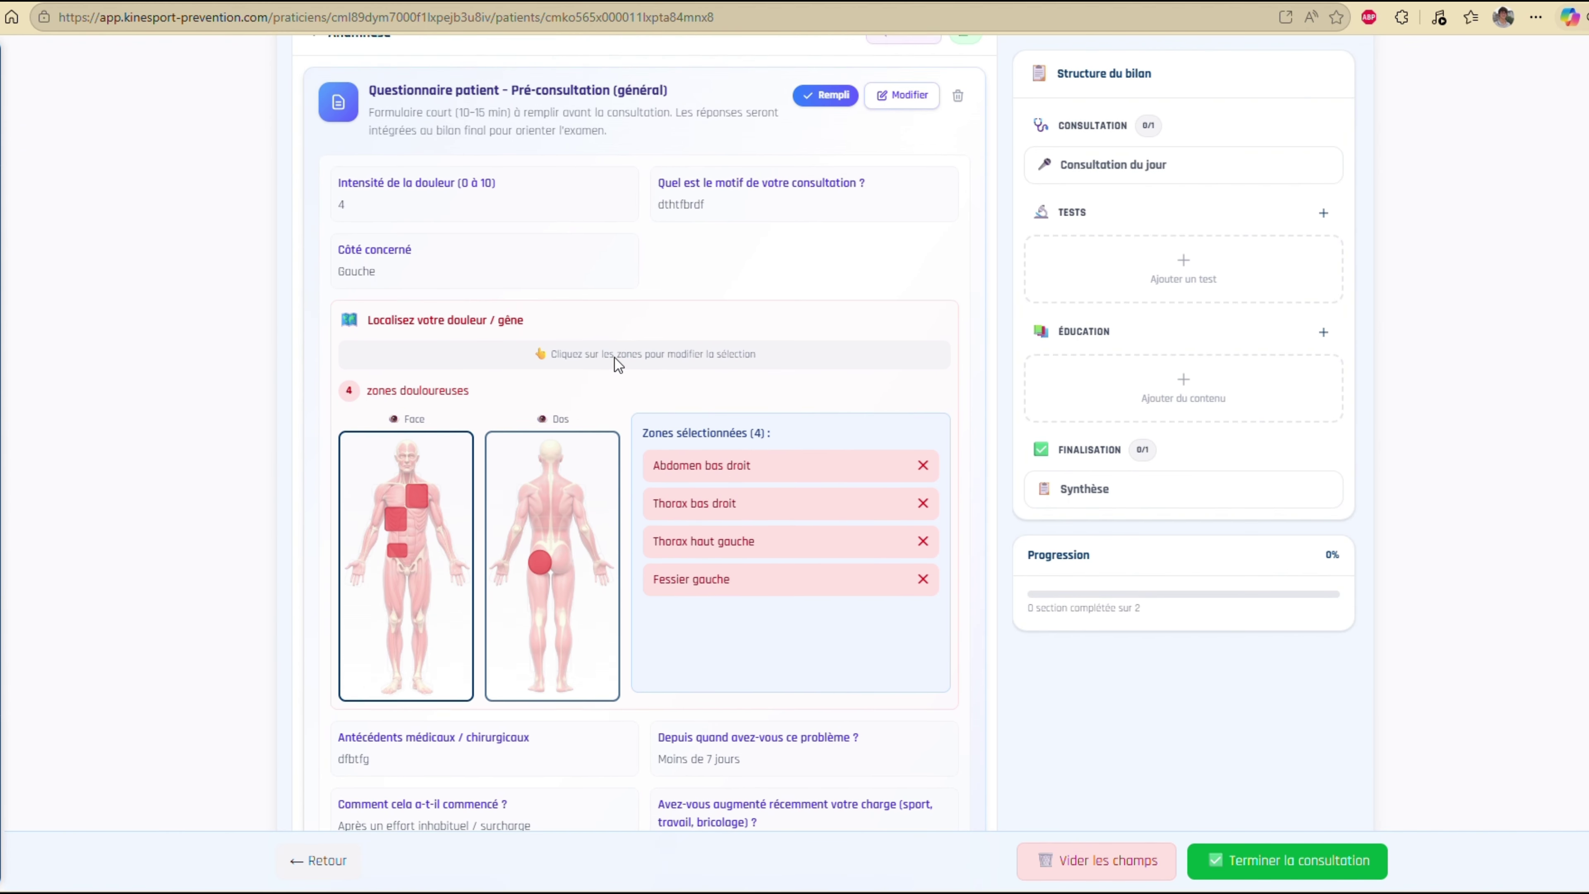
{"action": "scroll", "coordinate": [617, 364], "scroll_direction": "up", "scroll_amount": 2}
{"action": "scroll", "coordinate": [616, 363], "scroll_direction": "up", "scroll_amount": 2}
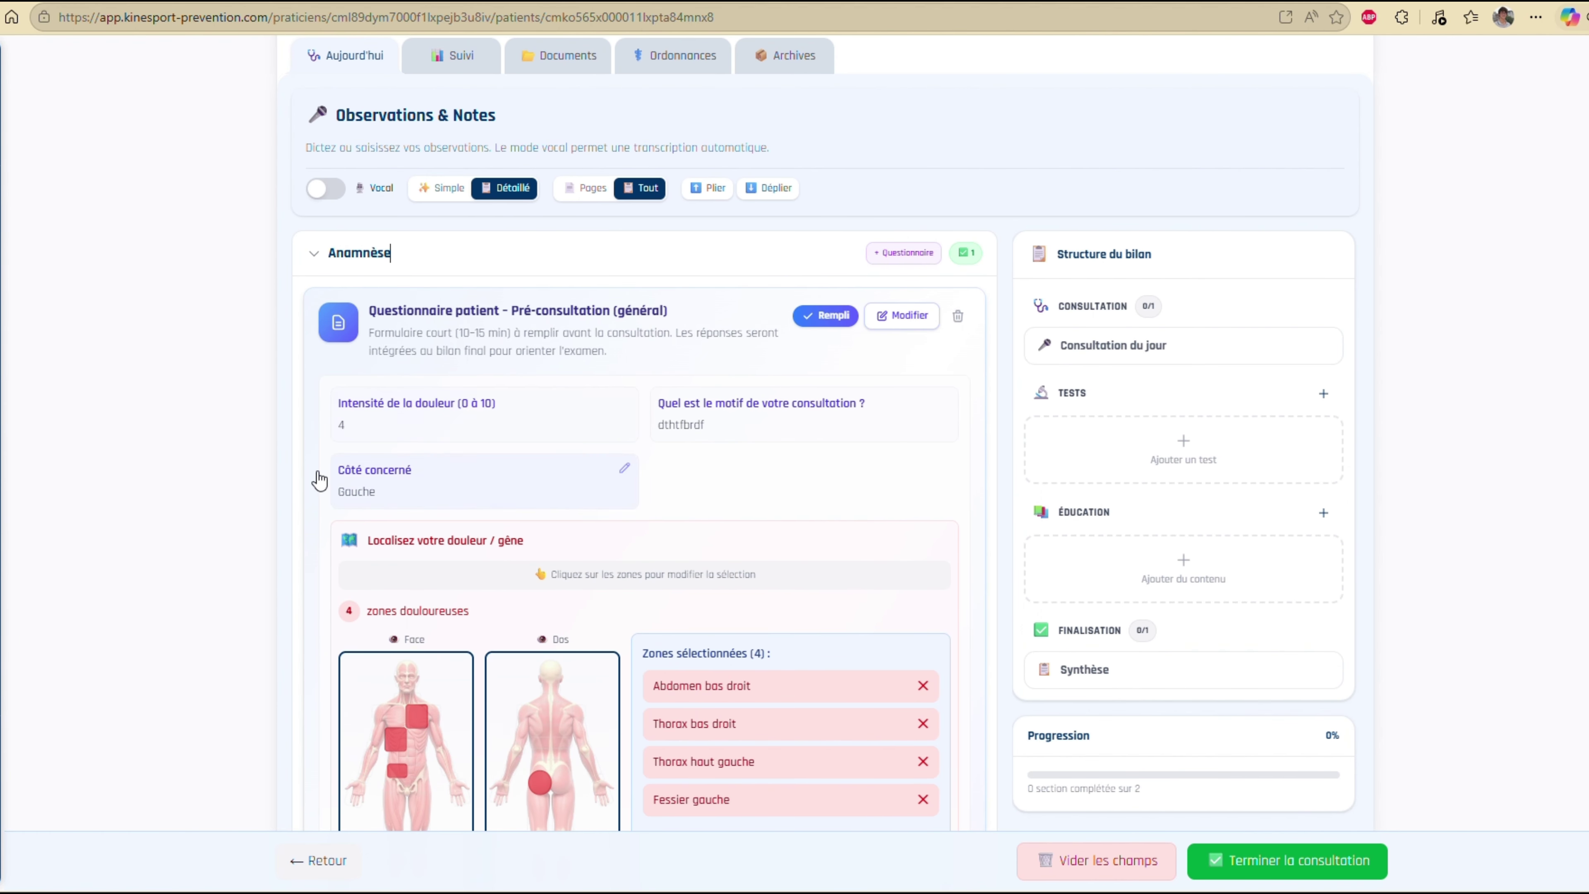
{"action": "left_click", "coordinate": [2, 480]}
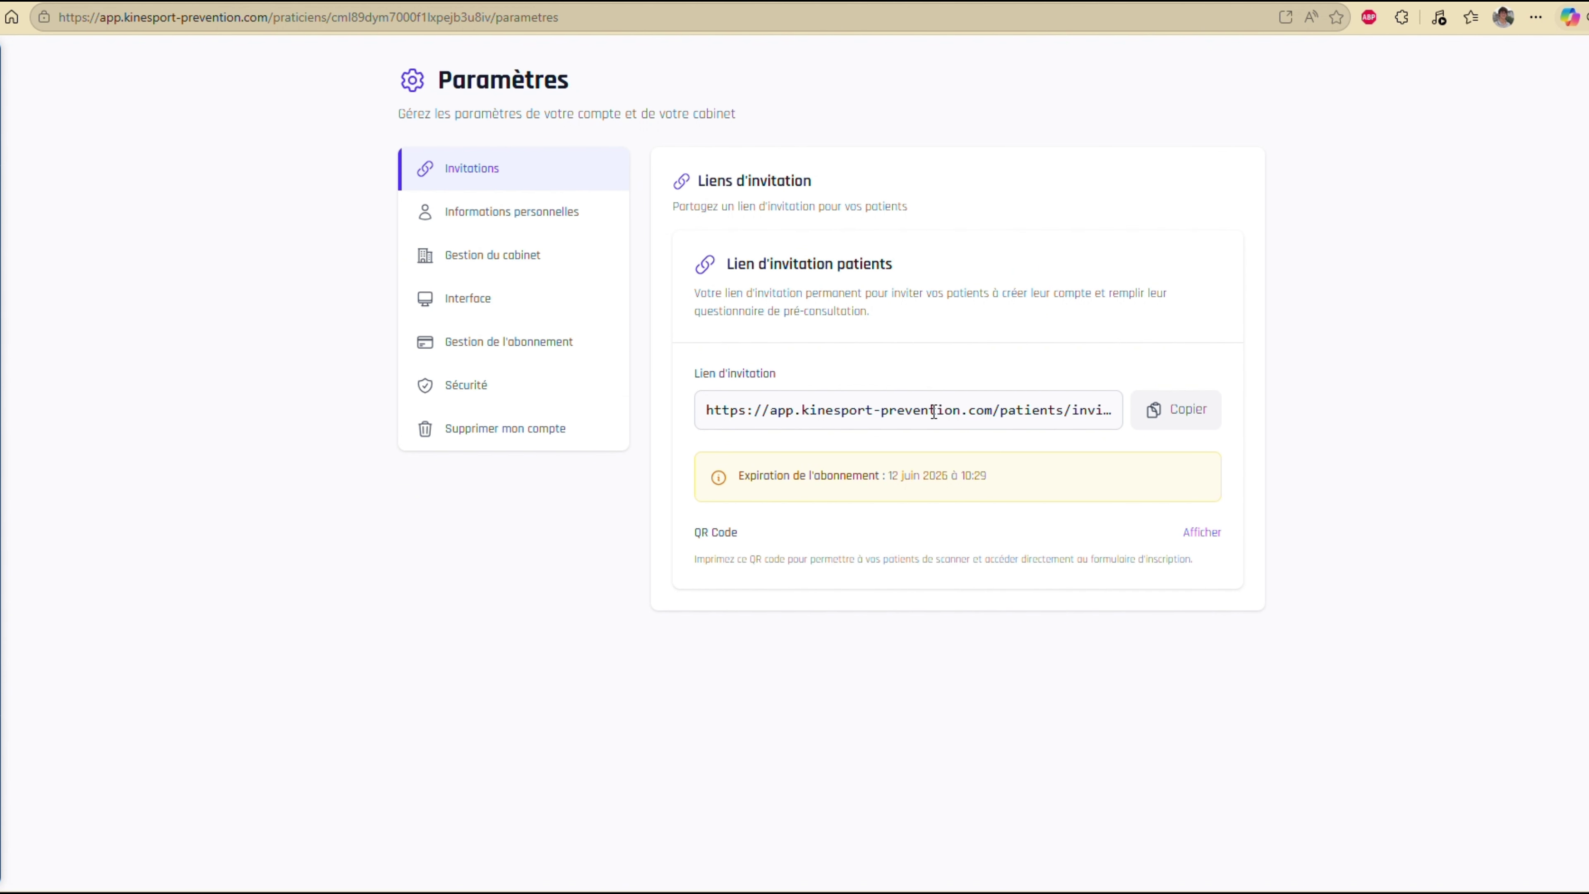
{"action": "left_click", "coordinate": [820, 410]}
{"action": "left_click_drag", "start_coordinate": [819, 410], "coordinate": [1127, 418]}
{"action": "left_click", "coordinate": [1089, 411]}
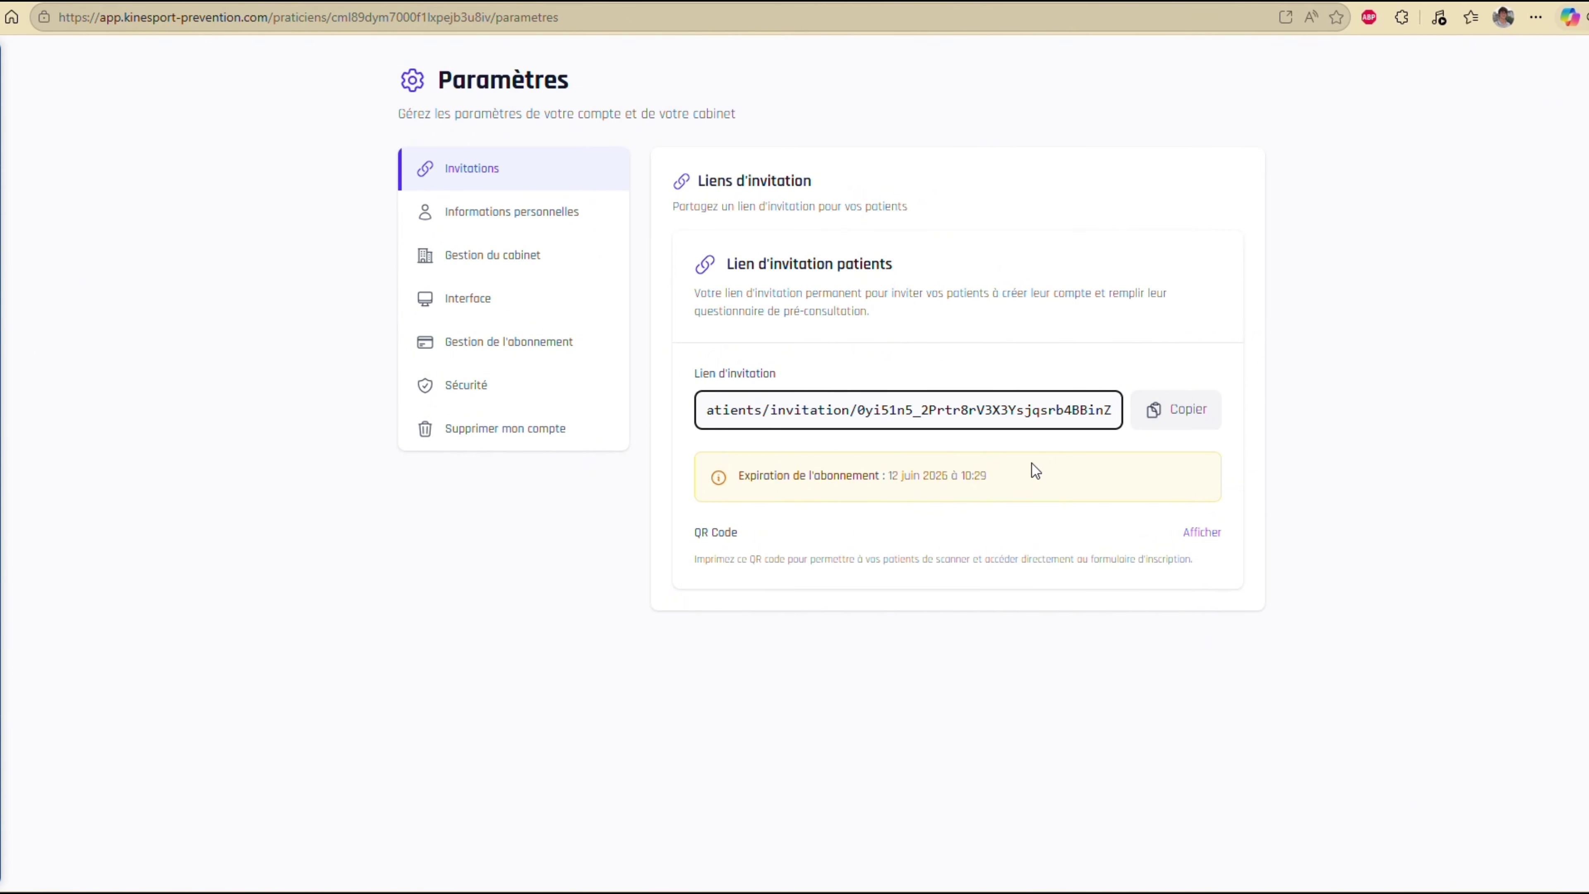
{"action": "left_click", "coordinate": [1192, 529]}
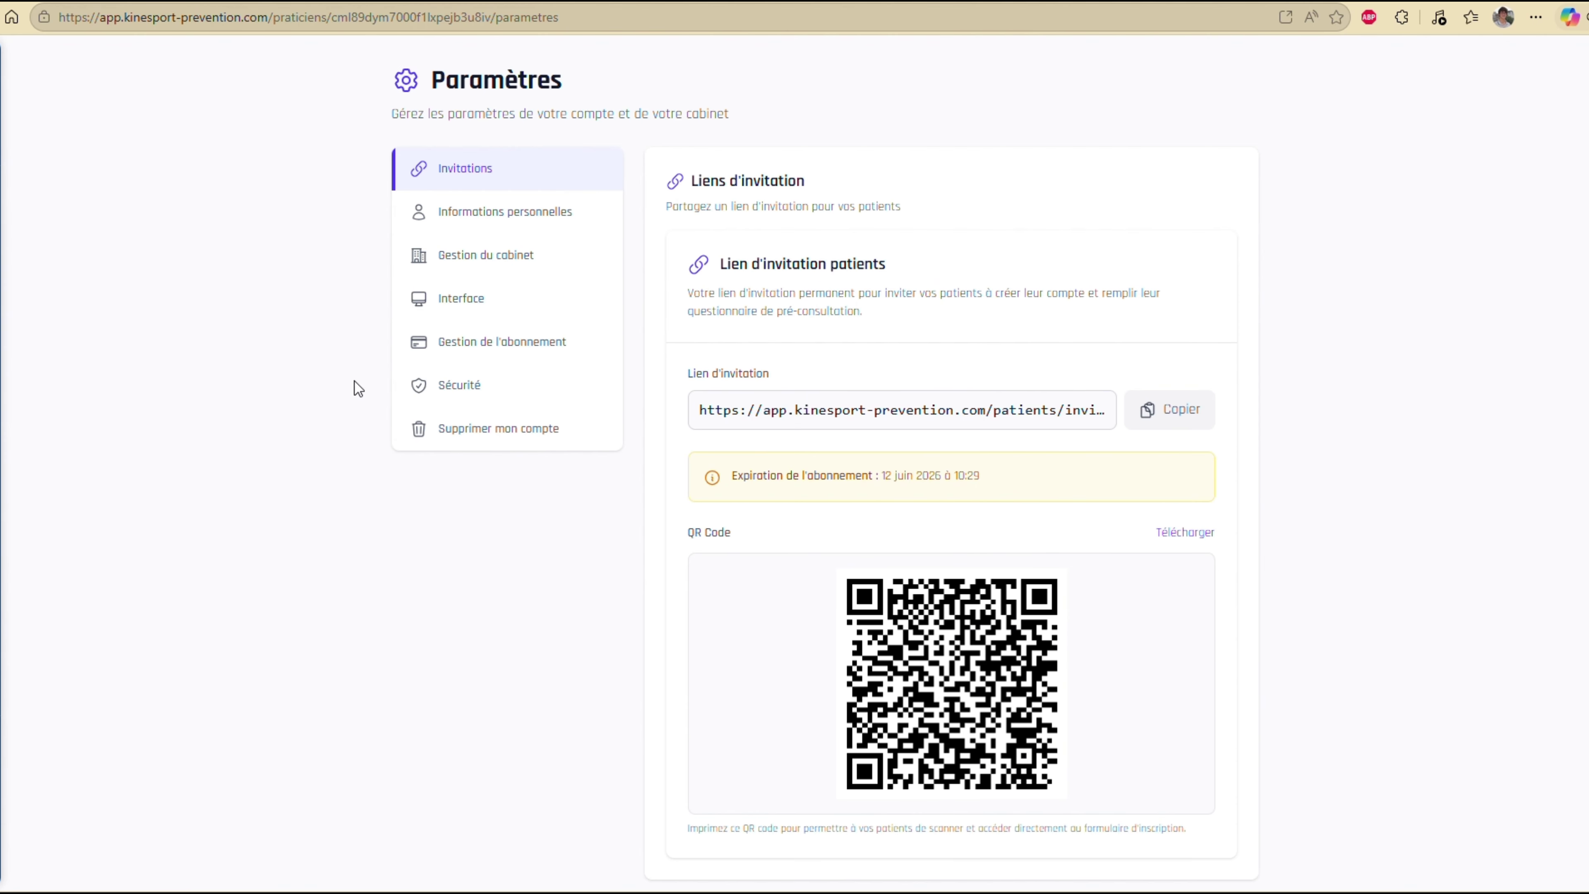
- Reopen the record of the patient with the 21/01/2026 form from the patient list and expand the Fiche Patient details
{"action": "left_click", "coordinate": [63, 326]}
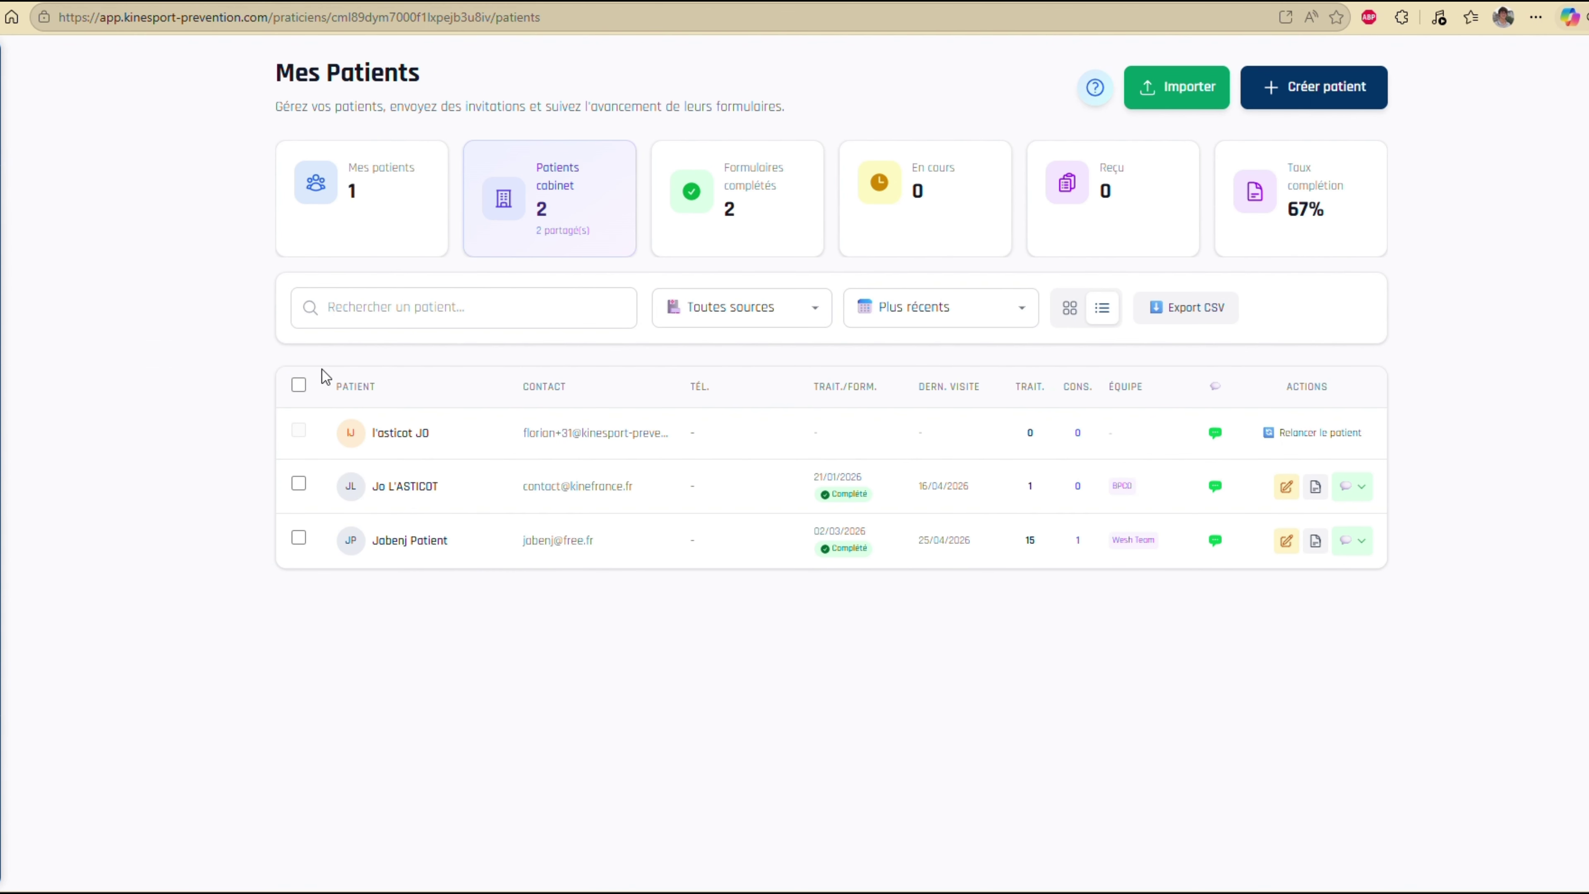
{"action": "left_click", "coordinate": [445, 491]}
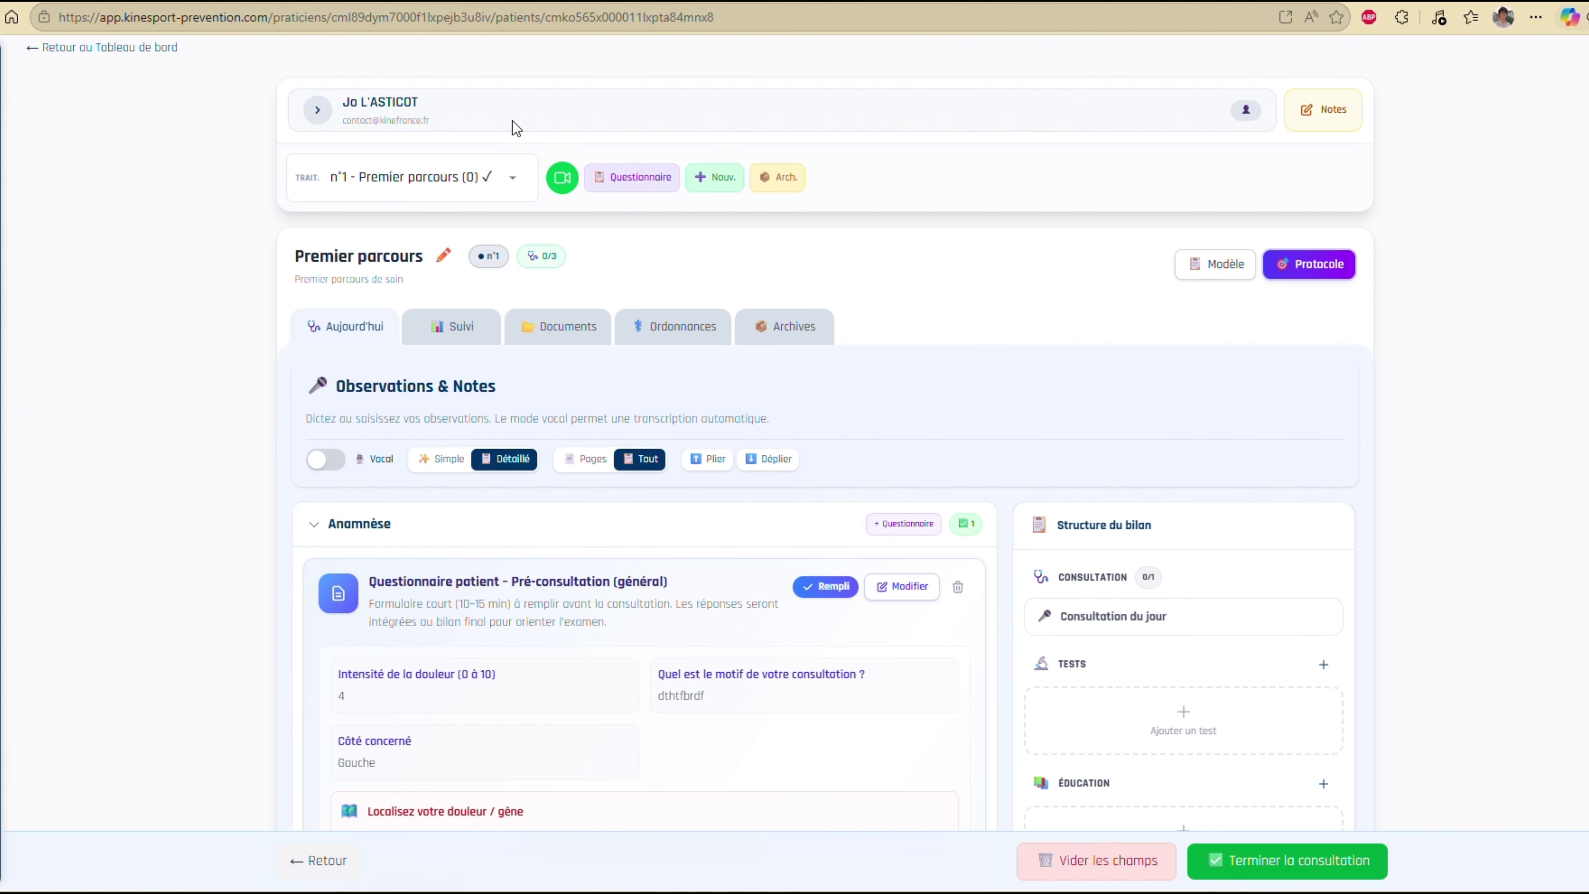
{"action": "left_click", "coordinate": [962, 106]}
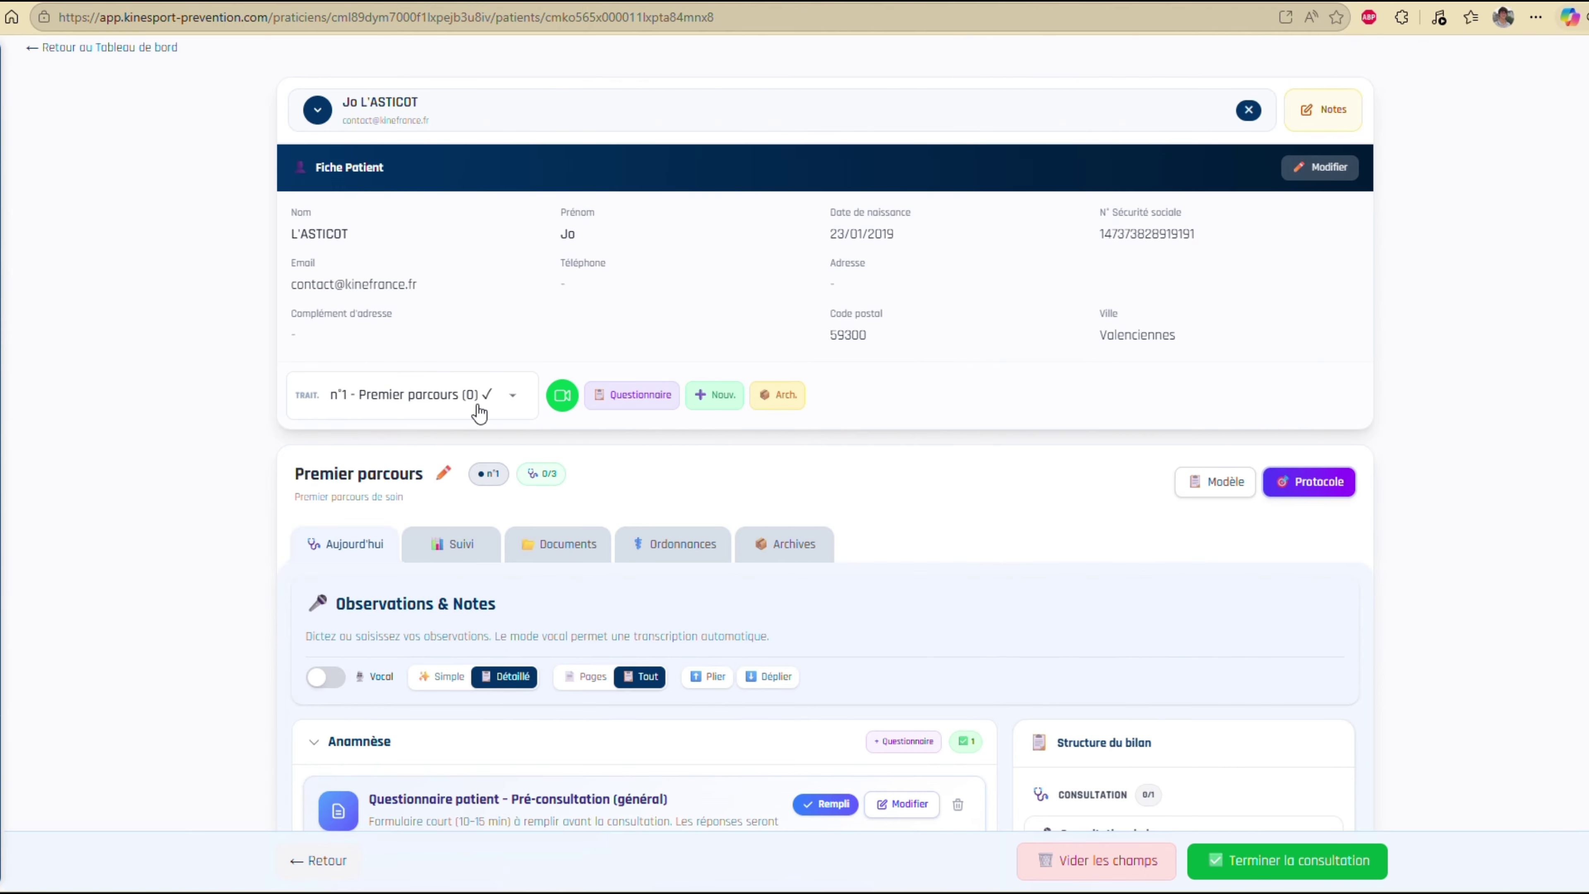
- Rename the patient's treatment n°1 to "Dos" and save the new title
{"action": "left_click", "coordinate": [445, 473]}
{"action": "left_click_drag", "start_coordinate": [431, 497], "coordinate": [268, 501]}
{"action": "type", "text": "Do"}
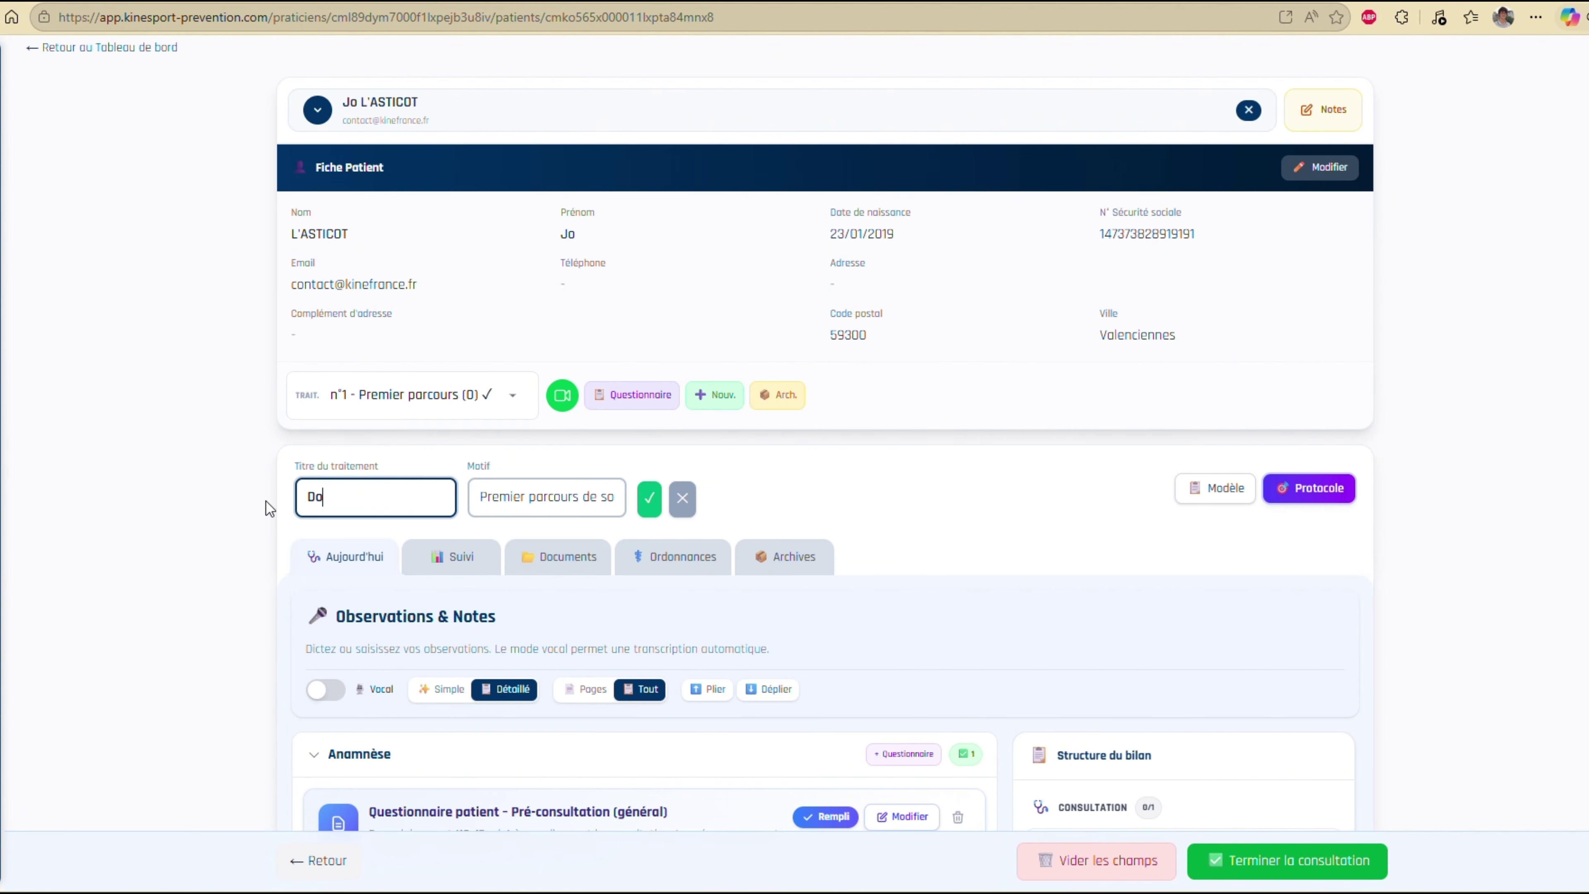
{"action": "type", "text": "s"}
{"action": "left_click_drag", "start_coordinate": [551, 498], "coordinate": [647, 500]}
{"action": "left_click", "coordinate": [647, 501]}
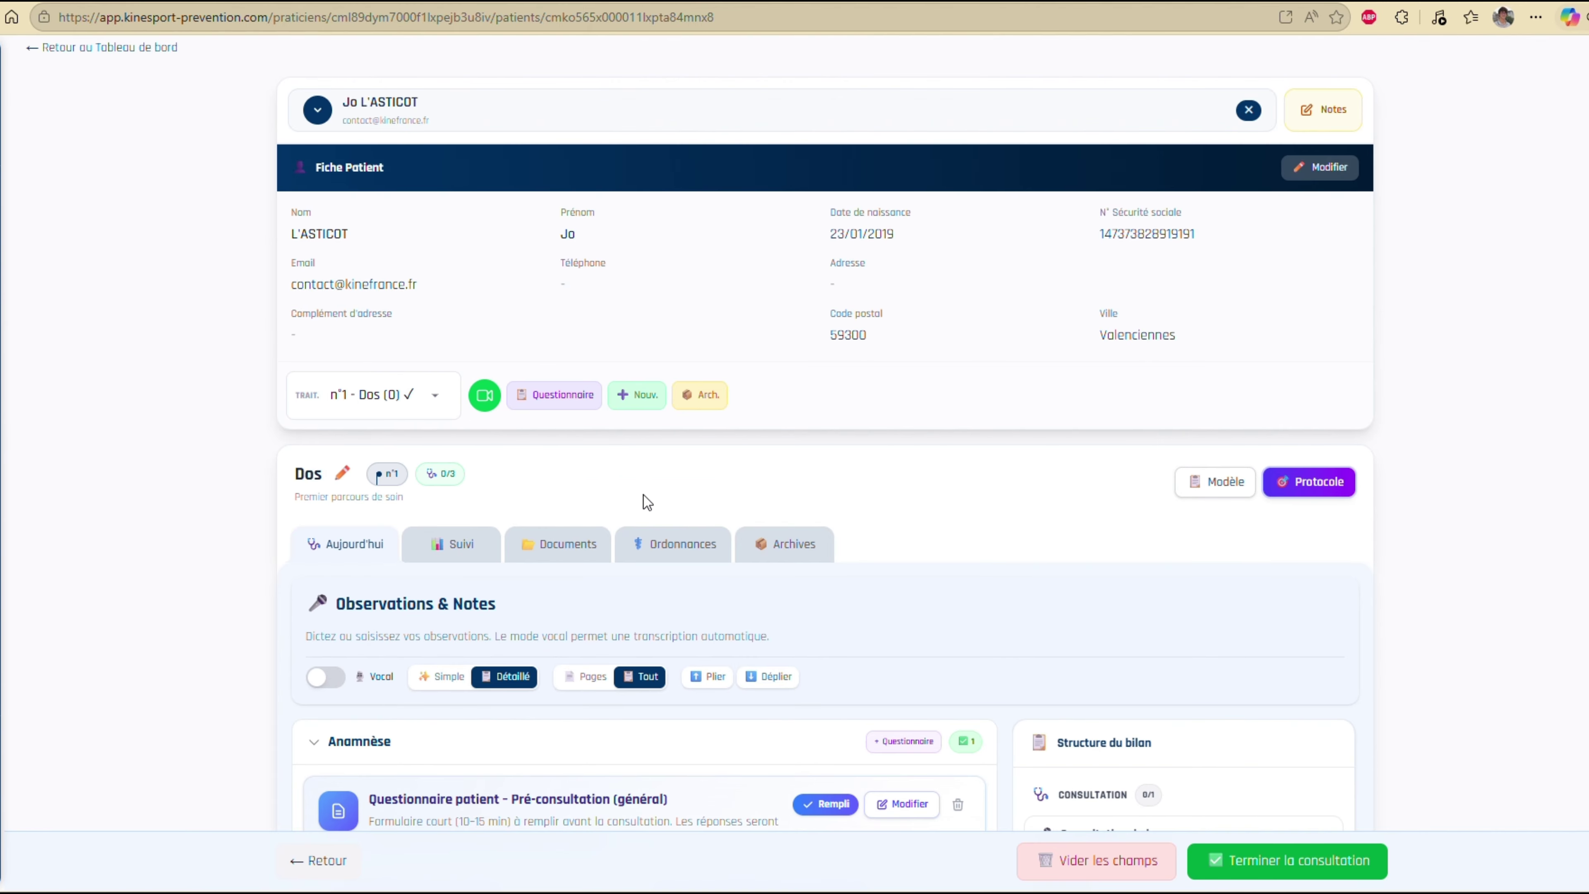
- Change the consultation reason answer in the patient's pre-consultation questionnaire to "zejkfje;b"
{"action": "scroll", "coordinate": [638, 394], "scroll_direction": "down", "scroll_amount": 3}
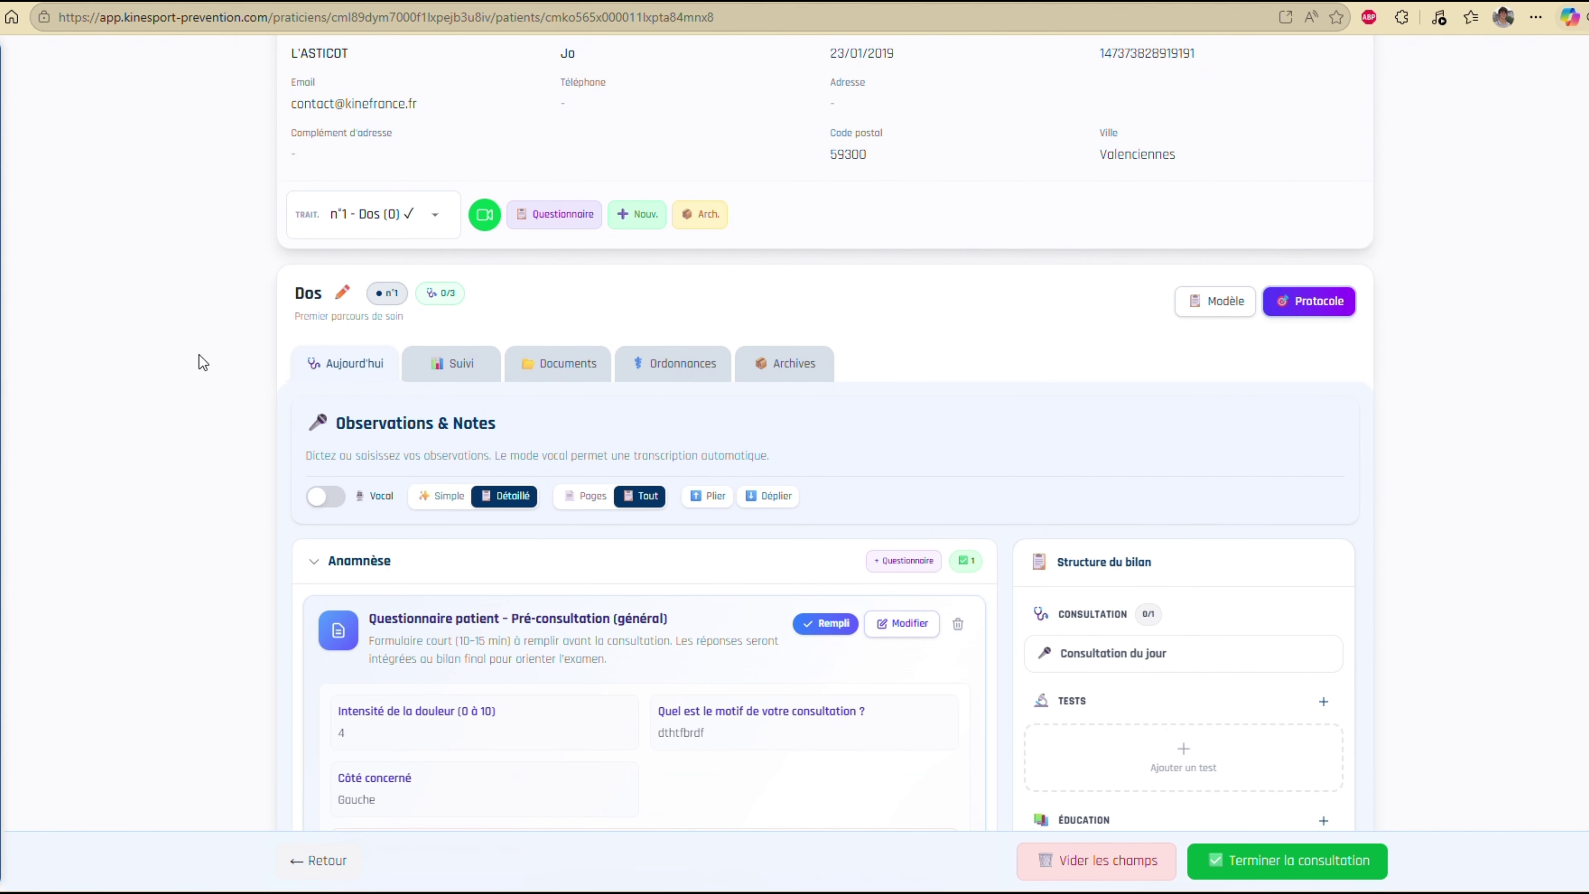
{"action": "scroll", "coordinate": [375, 626], "scroll_direction": "down", "scroll_amount": 5}
{"action": "scroll", "coordinate": [626, 476], "scroll_direction": "down", "scroll_amount": 1}
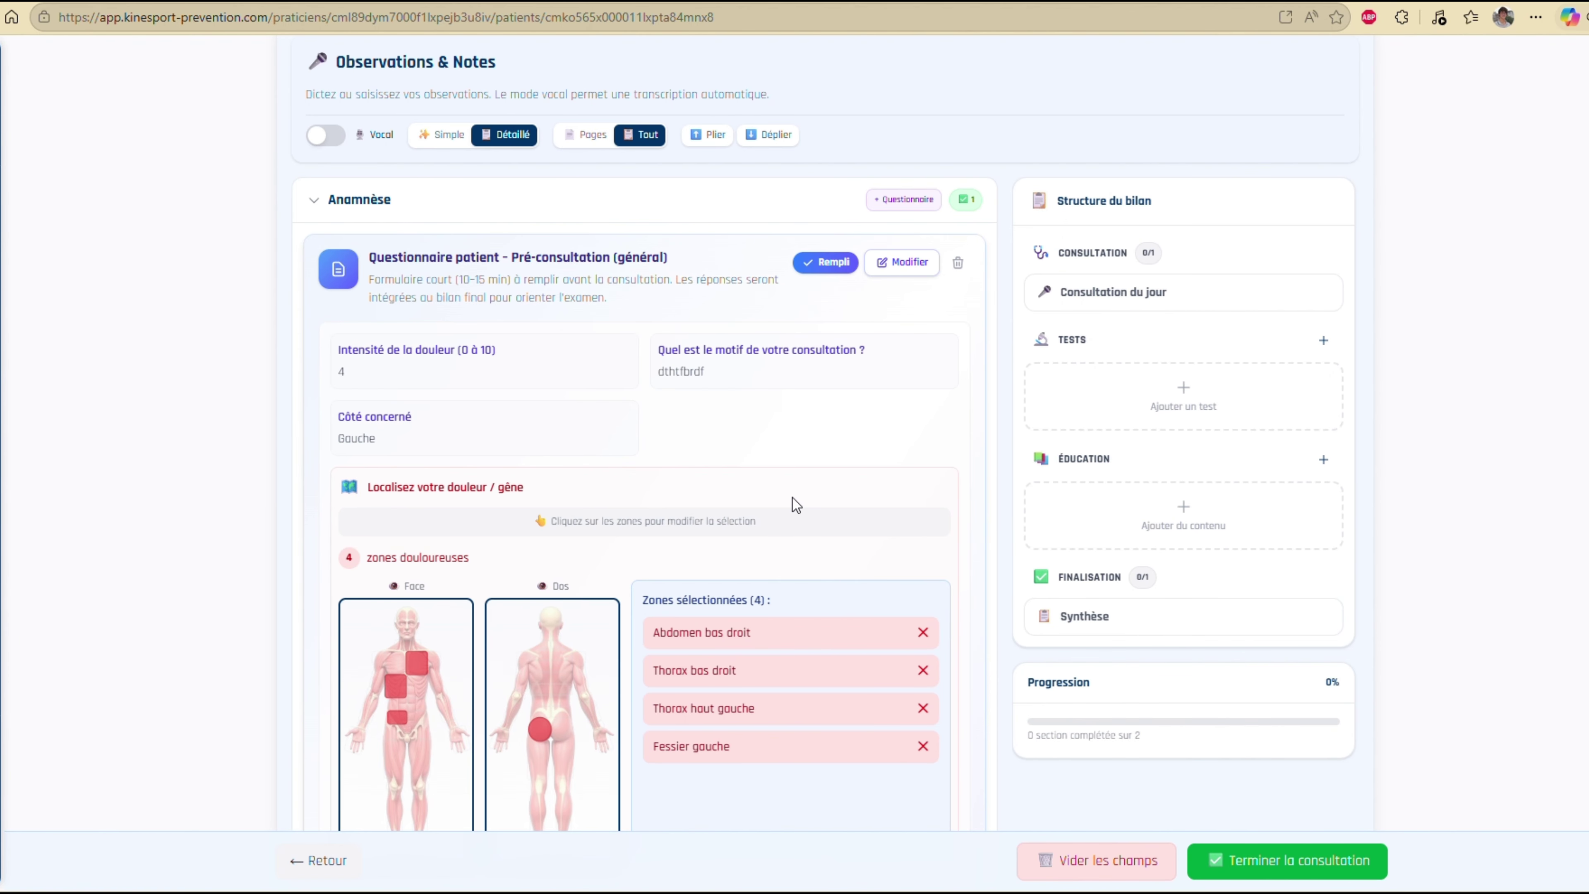
{"action": "scroll", "coordinate": [792, 502], "scroll_direction": "down", "scroll_amount": 8}
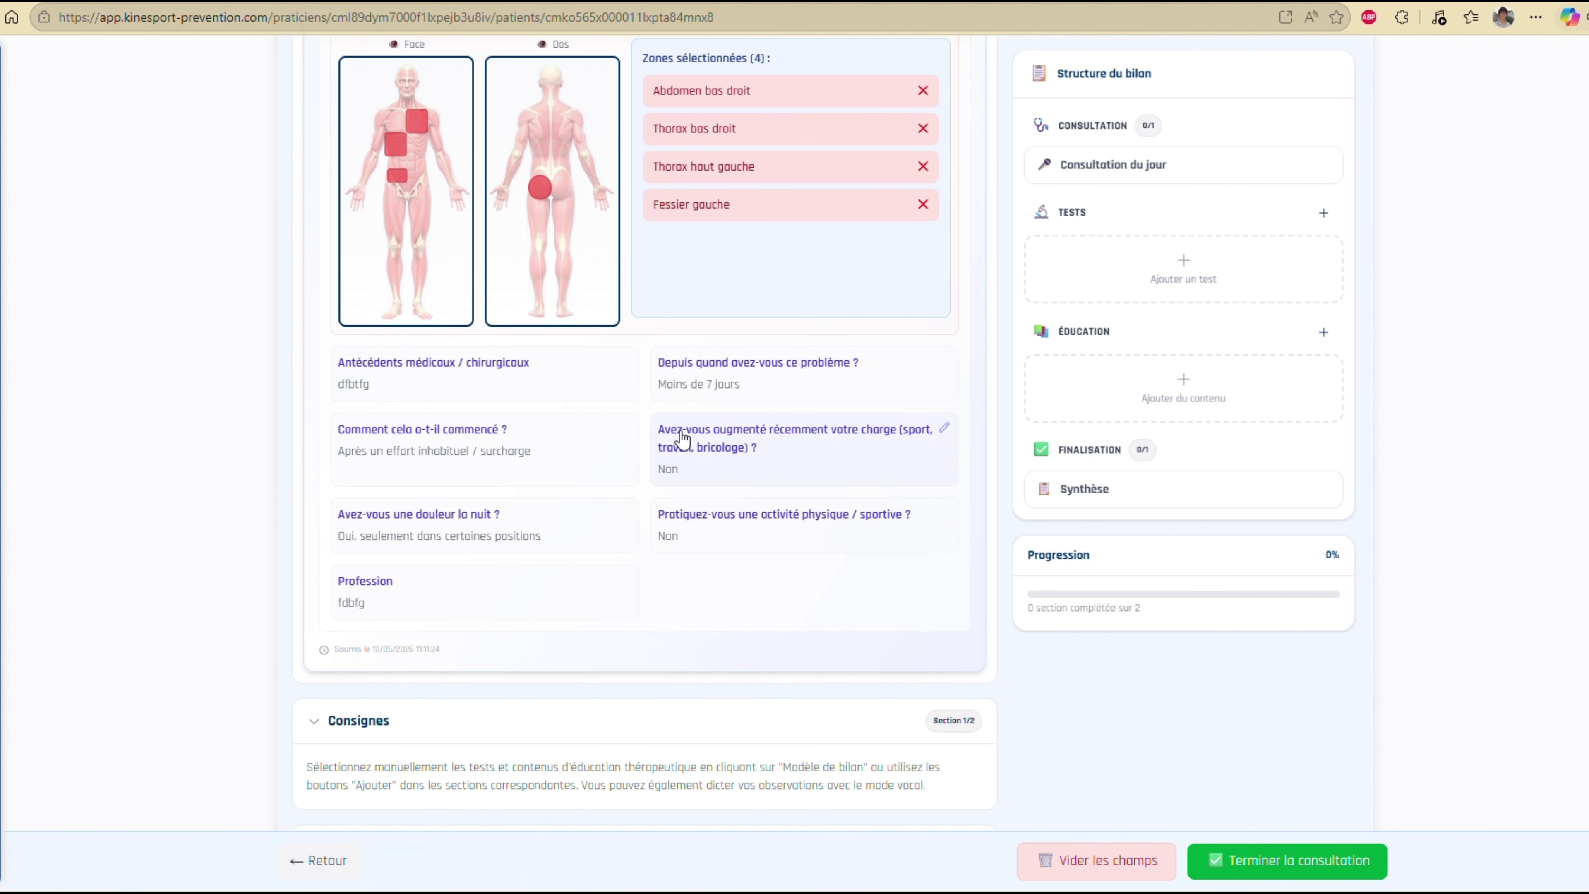
{"action": "scroll", "coordinate": [682, 439], "scroll_direction": "up", "scroll_amount": 7}
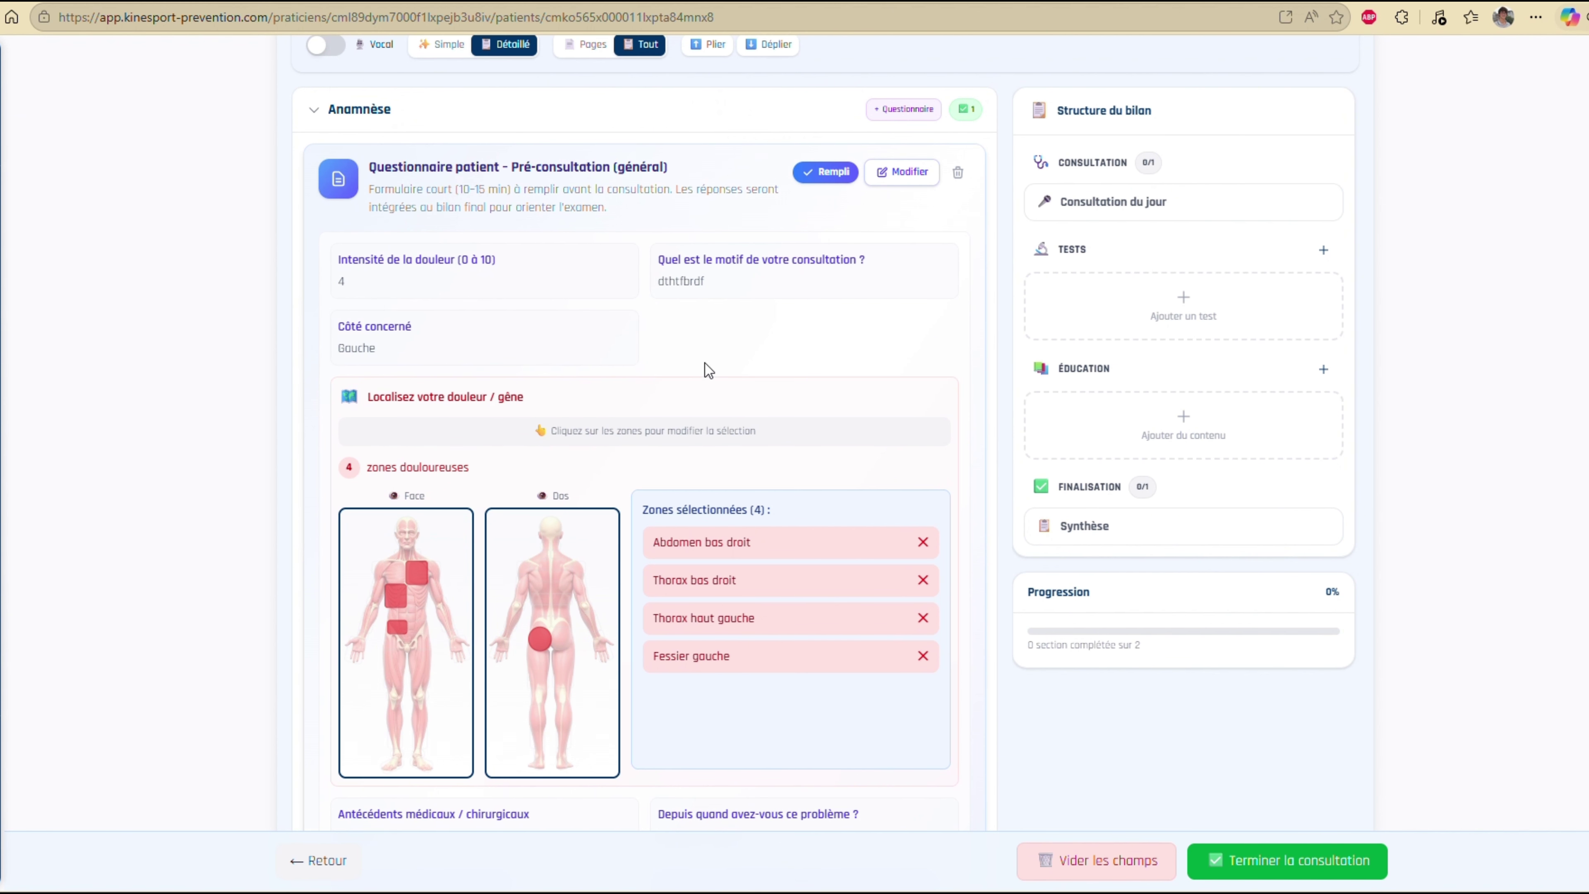
{"action": "left_click", "coordinate": [720, 257]}
{"action": "left_click_drag", "start_coordinate": [584, 356], "coordinate": [334, 374]}
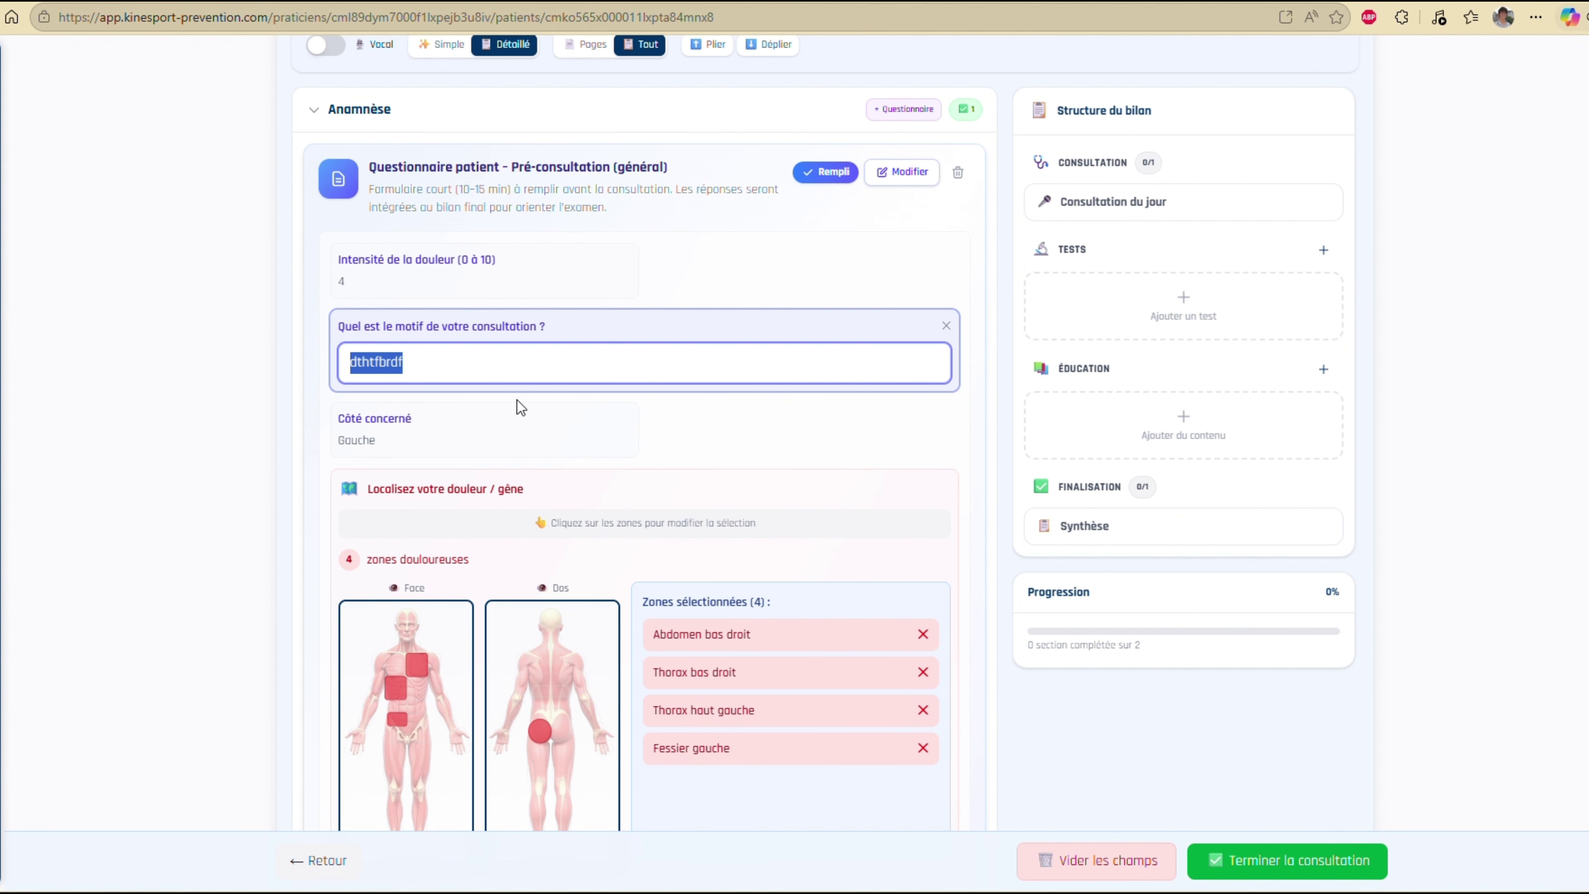
{"action": "type", "text": "zejkfje;b"}
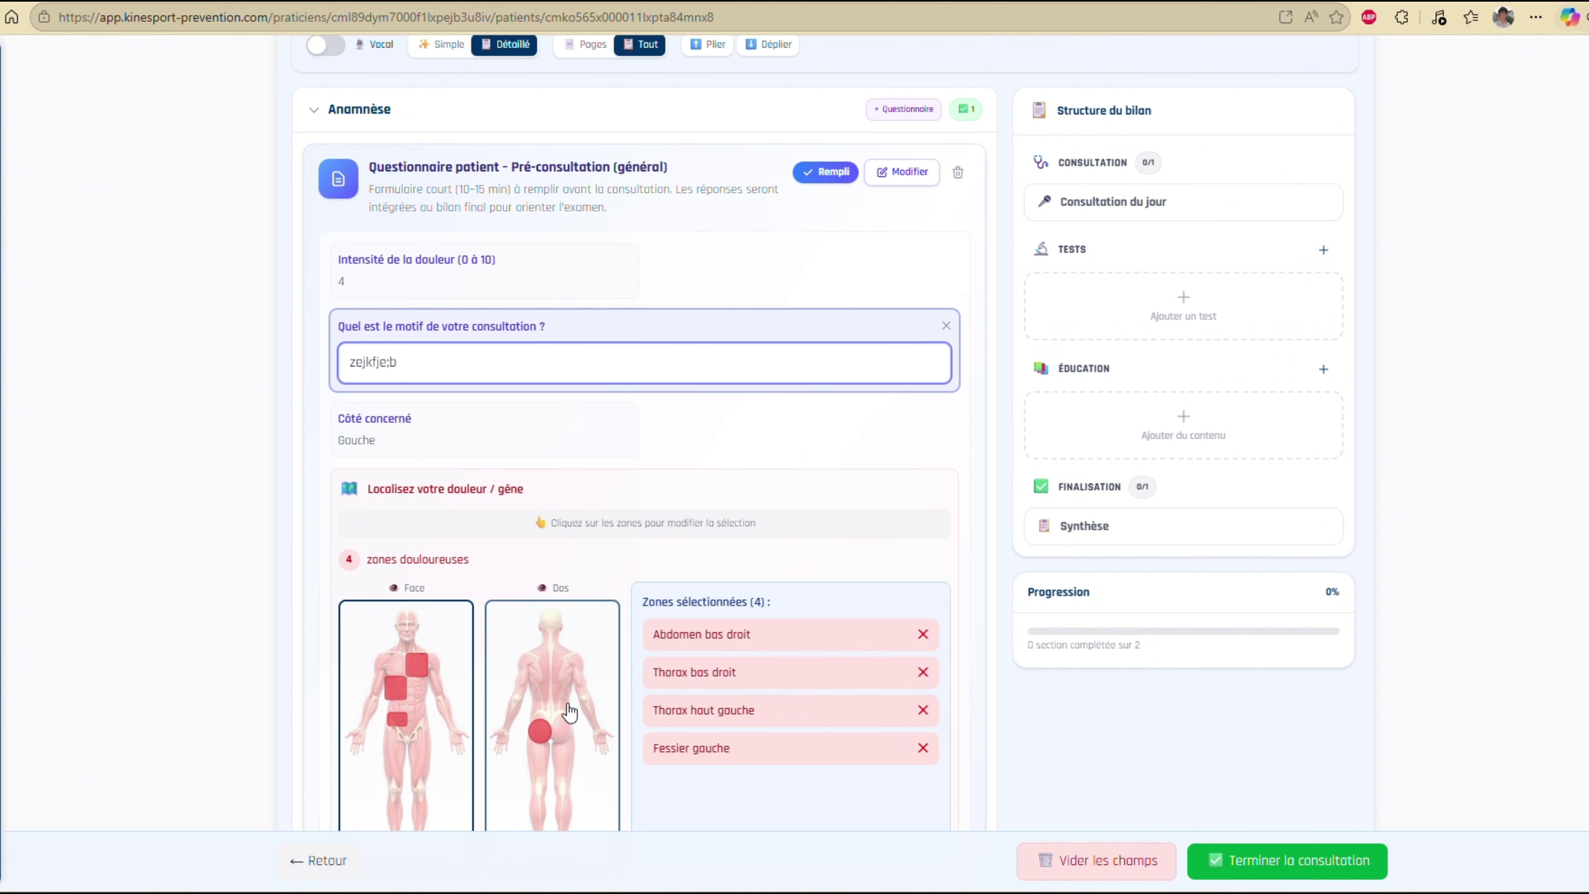
- Add the pain zones Fessier droit, Bas du dos bas droit and Milieu du dos haut droit on the back view
{"action": "left_click", "coordinate": [569, 726]}
{"action": "left_click", "coordinate": [568, 623]}
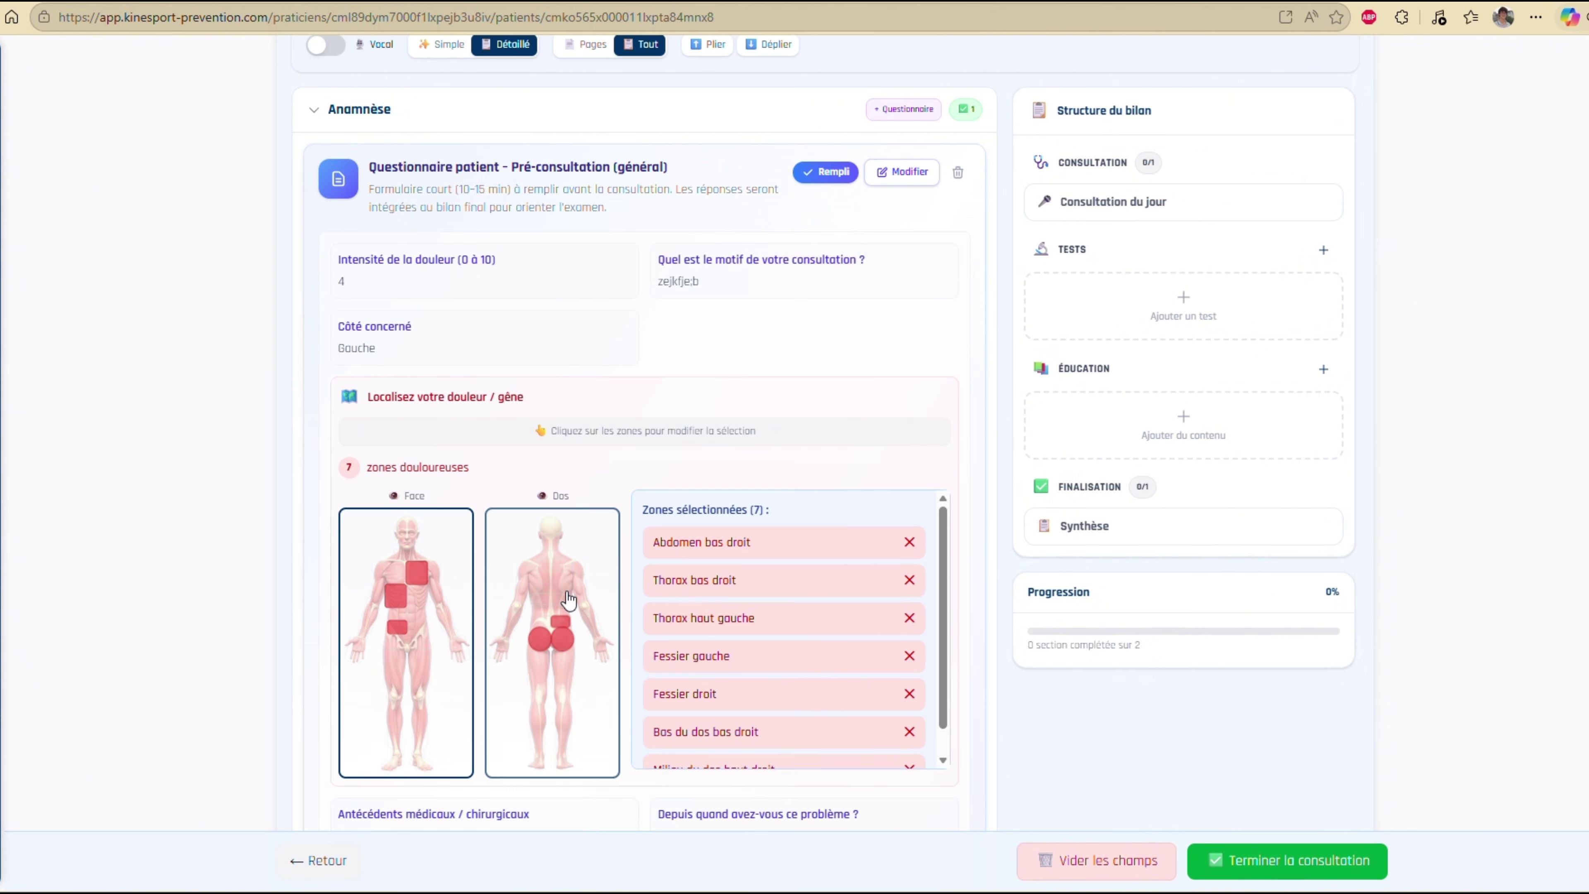
{"action": "left_click", "coordinate": [561, 589]}
- Change the answer about a recent increase in sport, work or DIY load to Oui
{"action": "scroll", "coordinate": [589, 438], "scroll_direction": "down", "scroll_amount": 5}
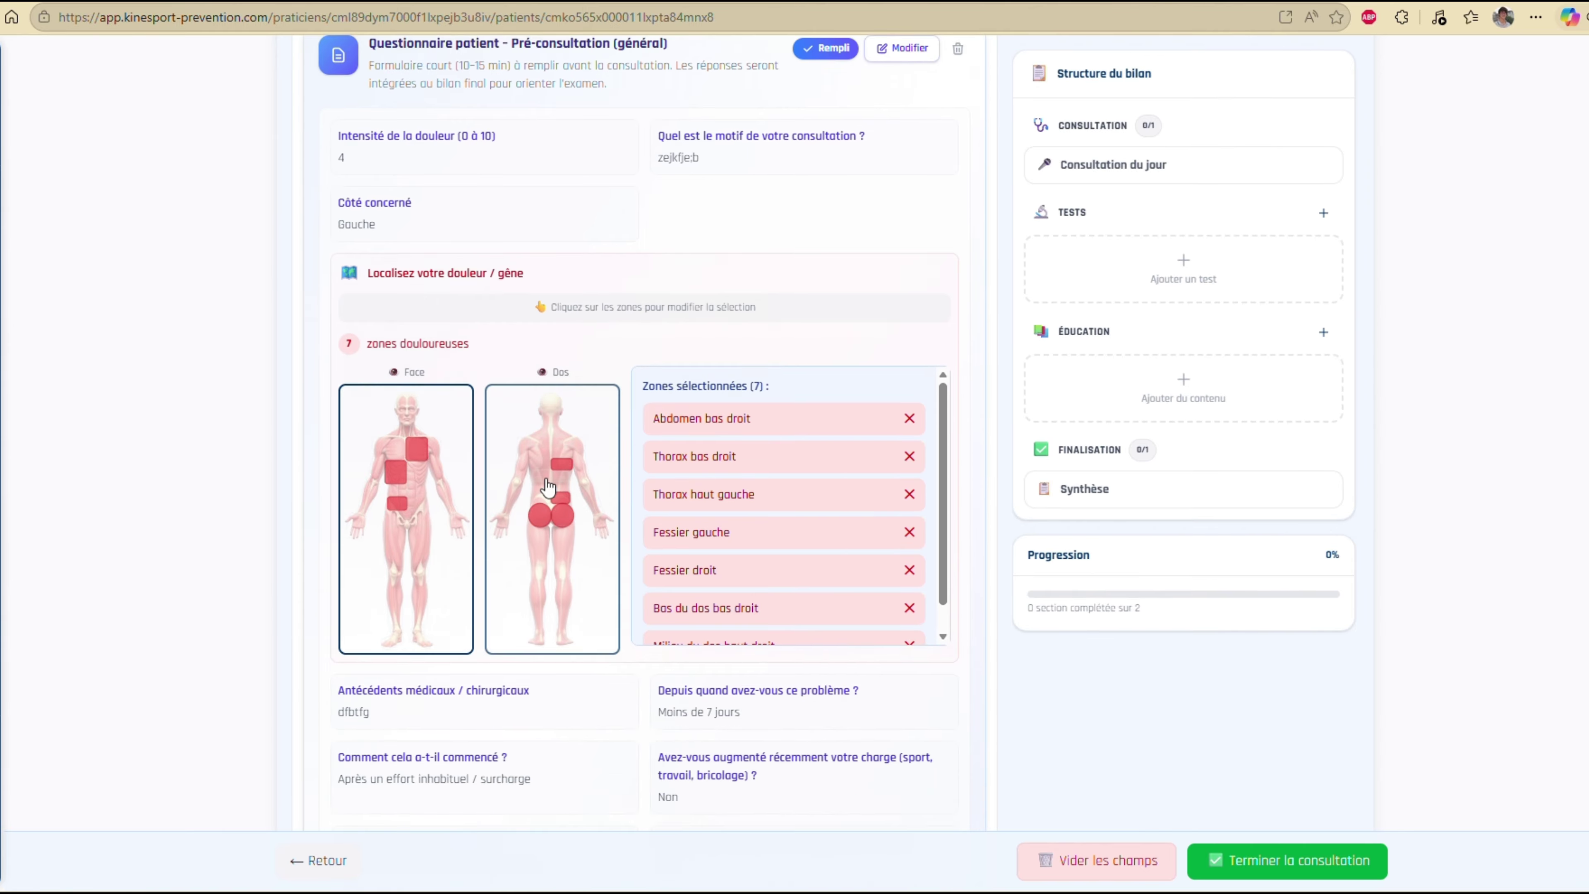
{"action": "left_click", "coordinate": [737, 526]}
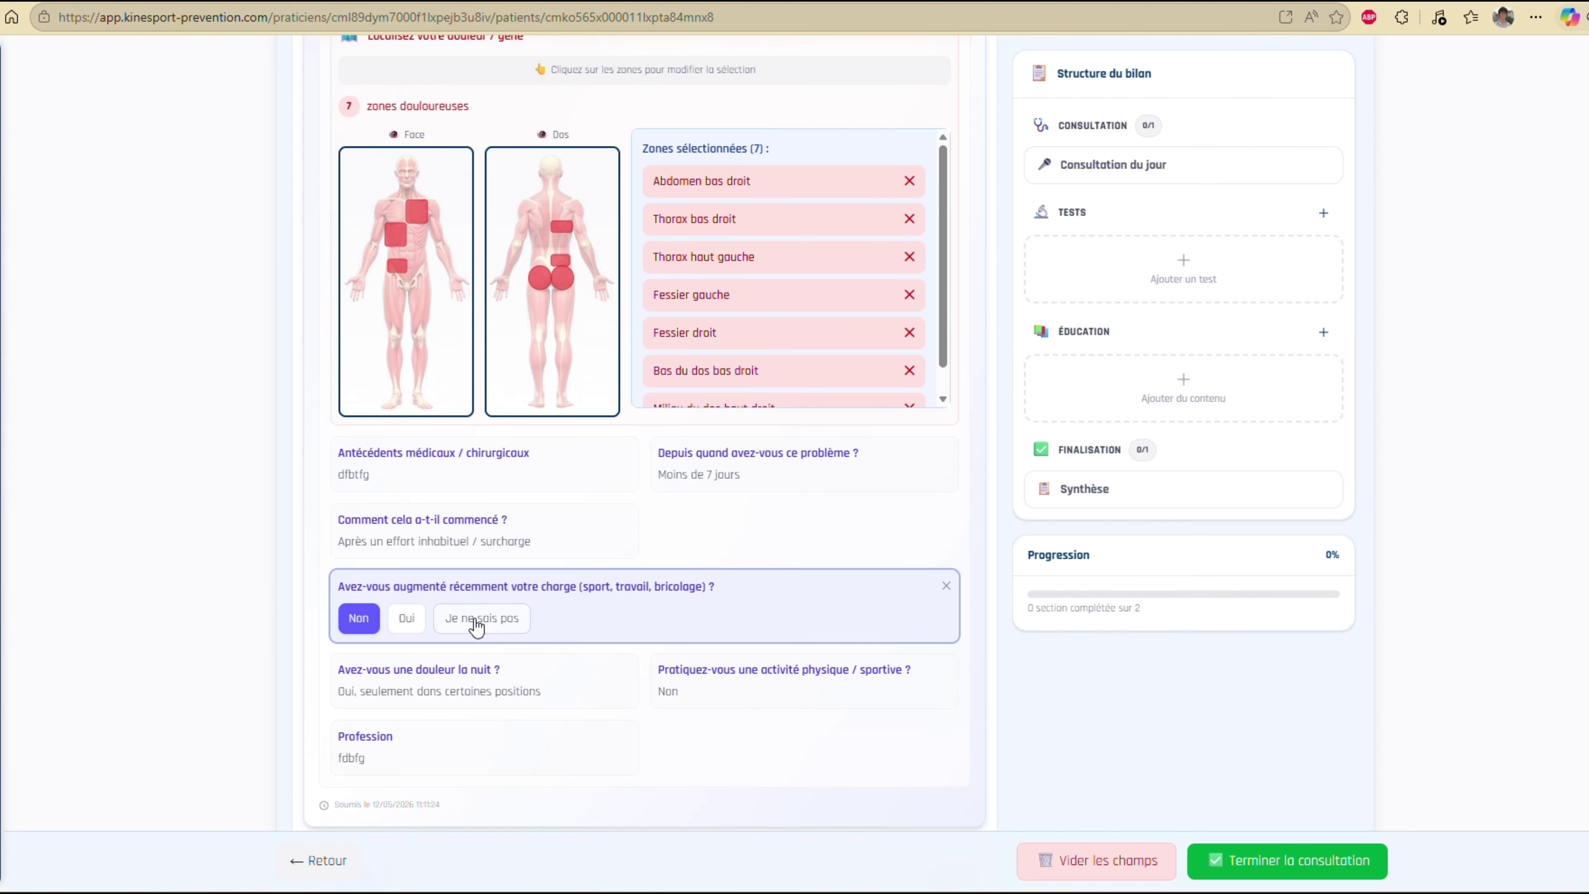
{"action": "left_click", "coordinate": [407, 618]}
- Replace the Profession answer in the pre-consultation questionnaire with "rgtdhgt"
{"action": "left_click", "coordinate": [461, 683]}
{"action": "left_click_drag", "start_coordinate": [464, 714], "coordinate": [337, 720]}
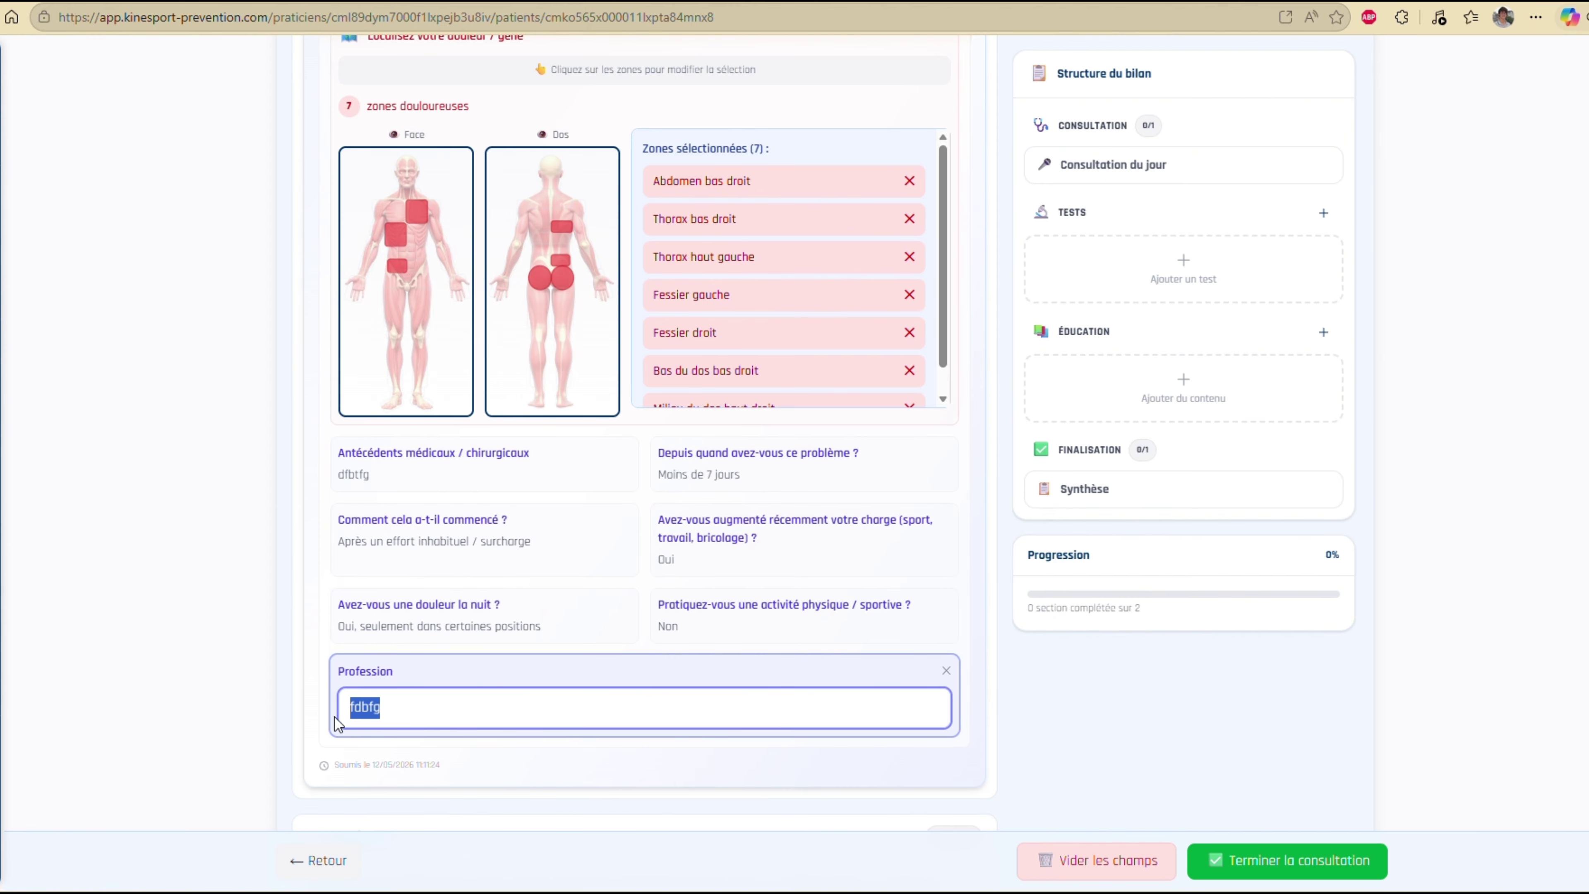
{"action": "key", "text": "BackSpace"}
{"action": "type", "text": "rgtdhgt"}
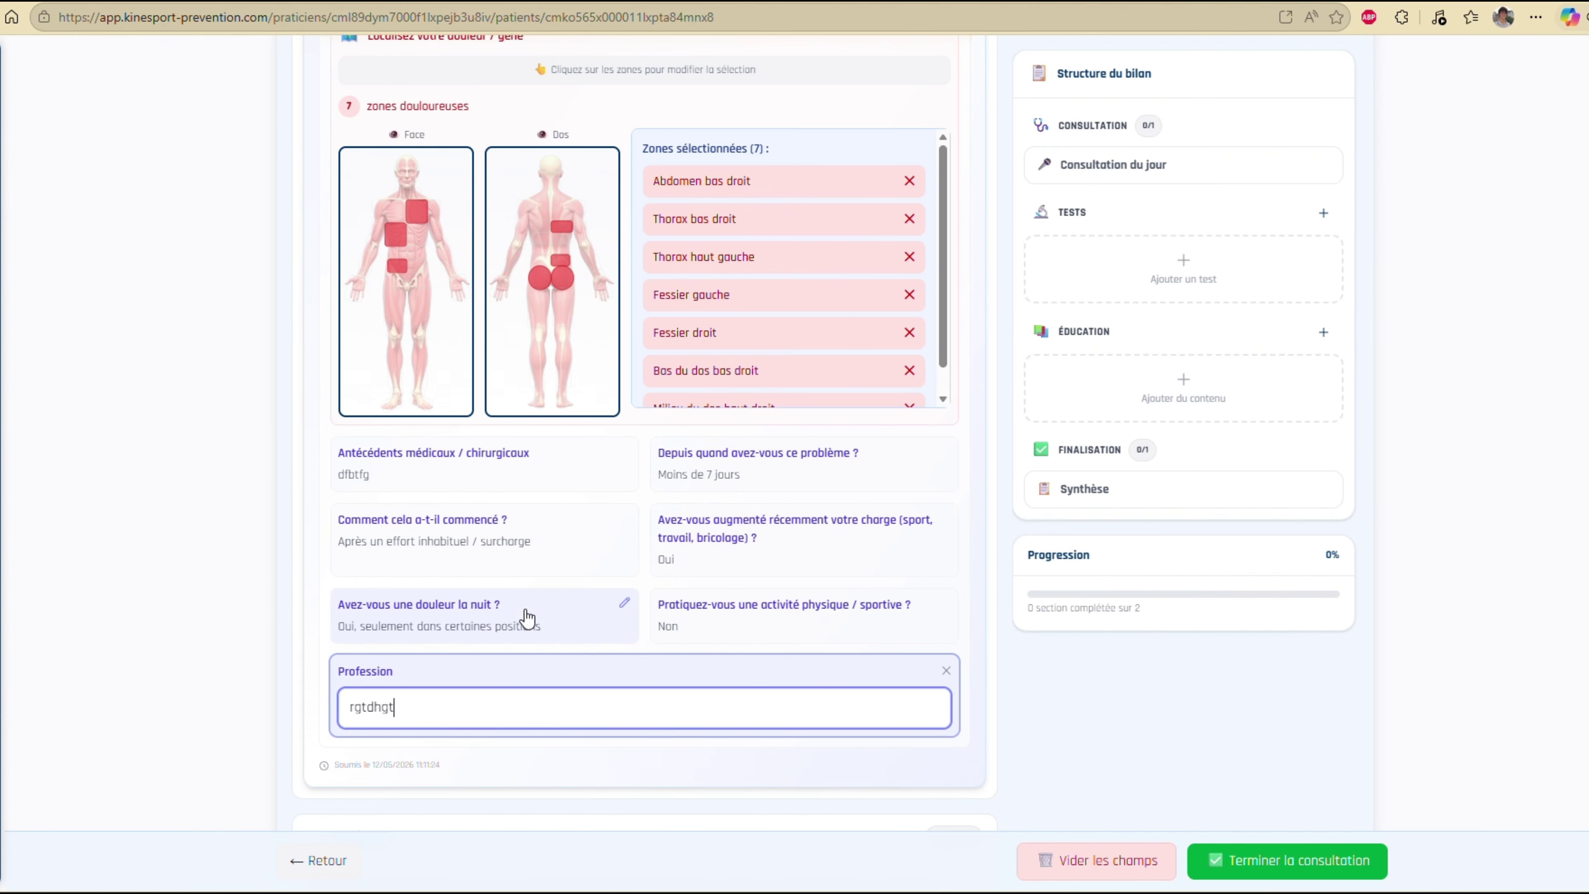
{"action": "scroll", "coordinate": [709, 439], "scroll_direction": "up", "scroll_amount": 3}
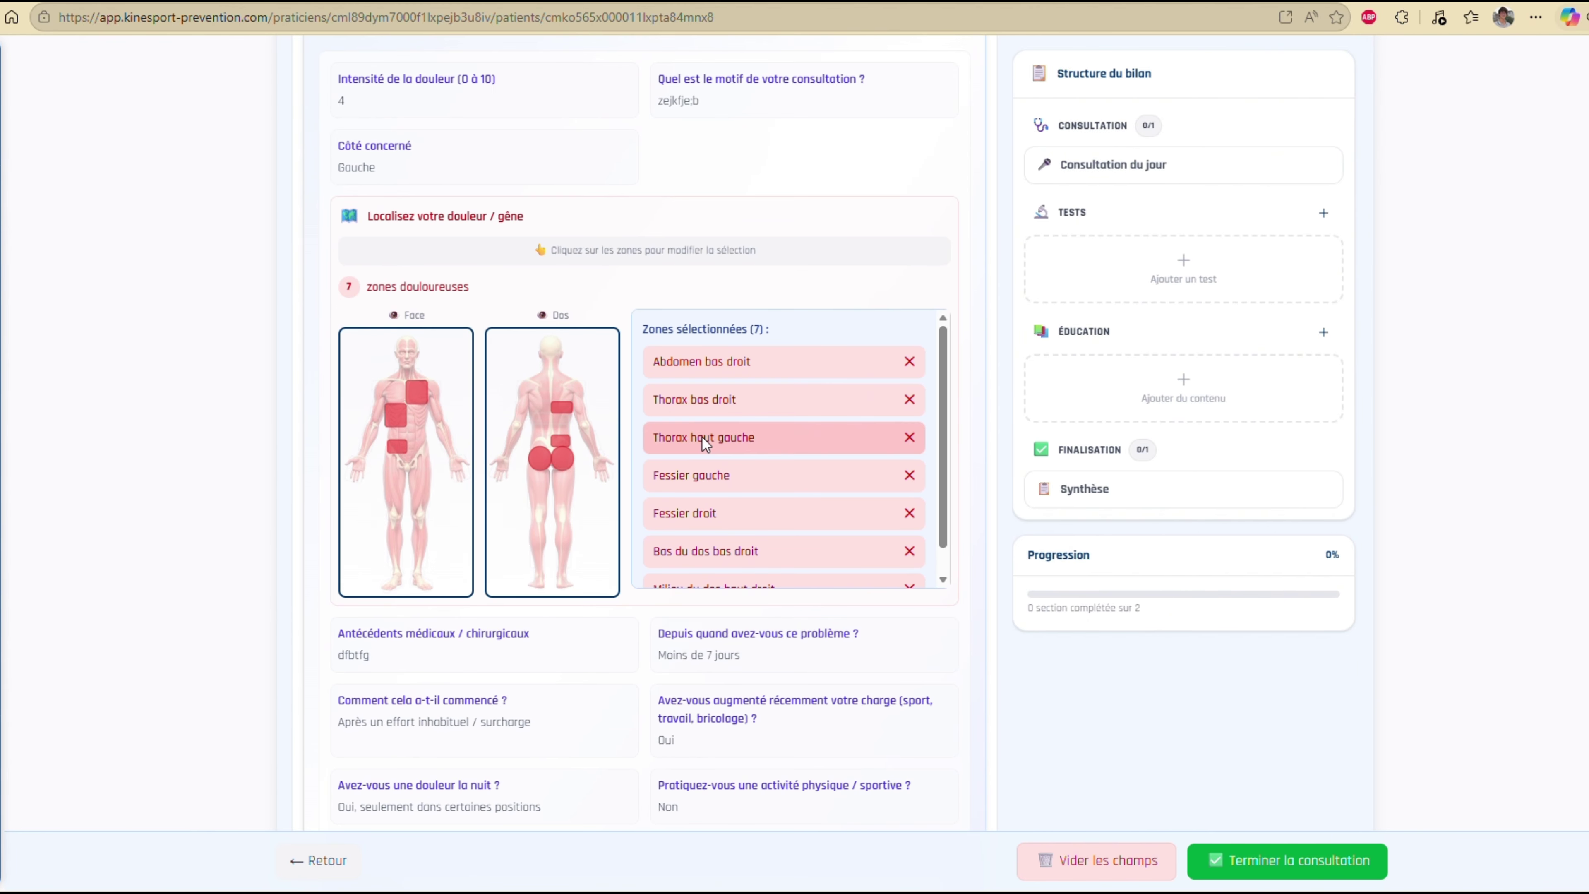
{"action": "scroll", "coordinate": [701, 436], "scroll_direction": "up", "scroll_amount": 5}
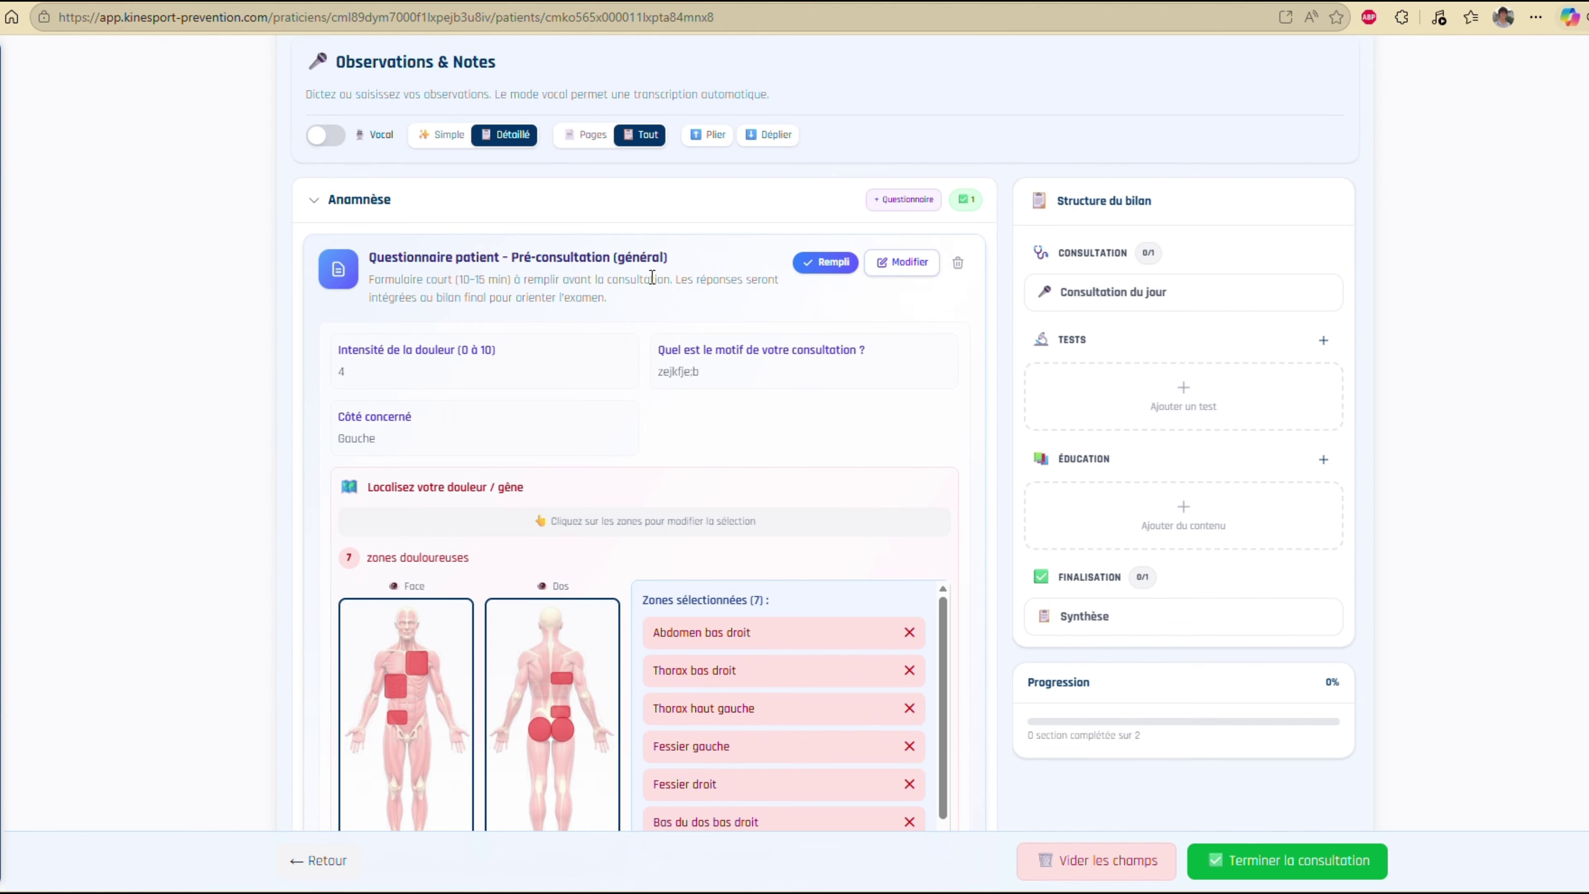